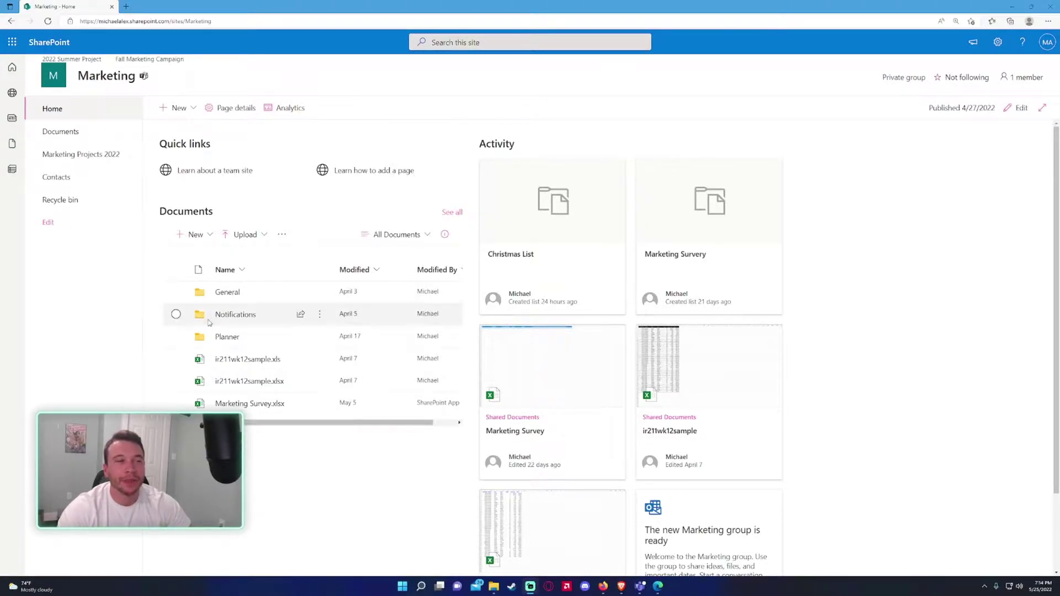
Step: Open the Marketing Projects 2022 page and start a new list from the New menu
{"action": "left_click", "coordinate": [115, 153]}
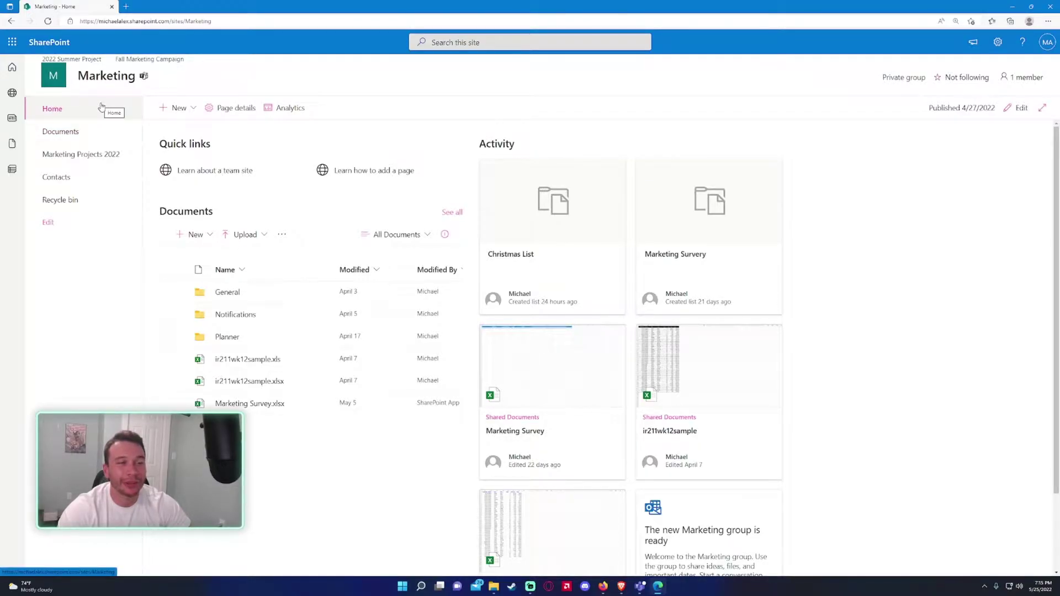
{"action": "left_click", "coordinate": [178, 111]}
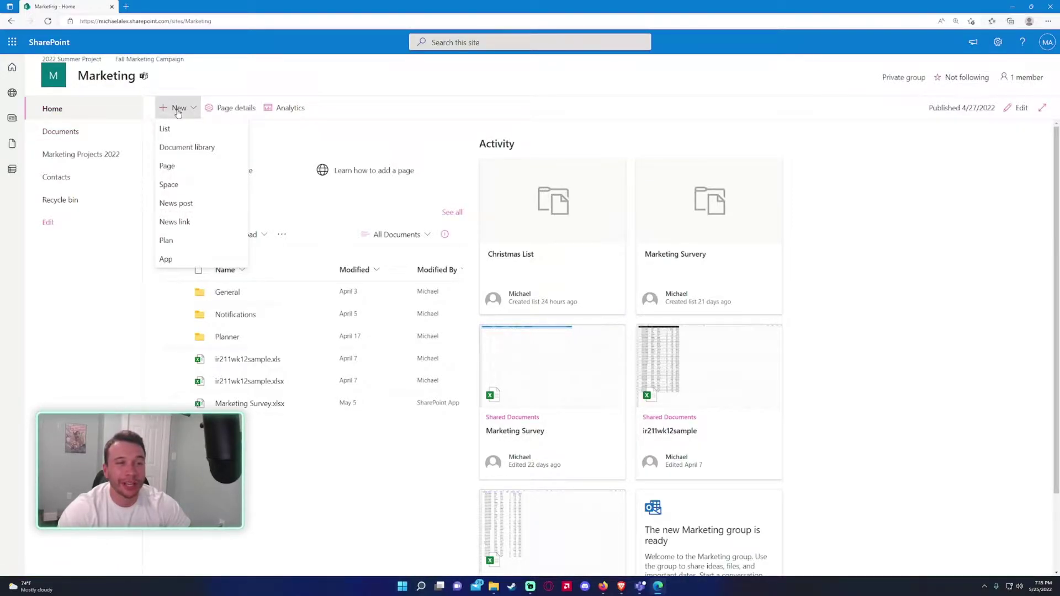
{"action": "left_click", "coordinate": [177, 112]}
{"action": "left_click", "coordinate": [177, 112]}
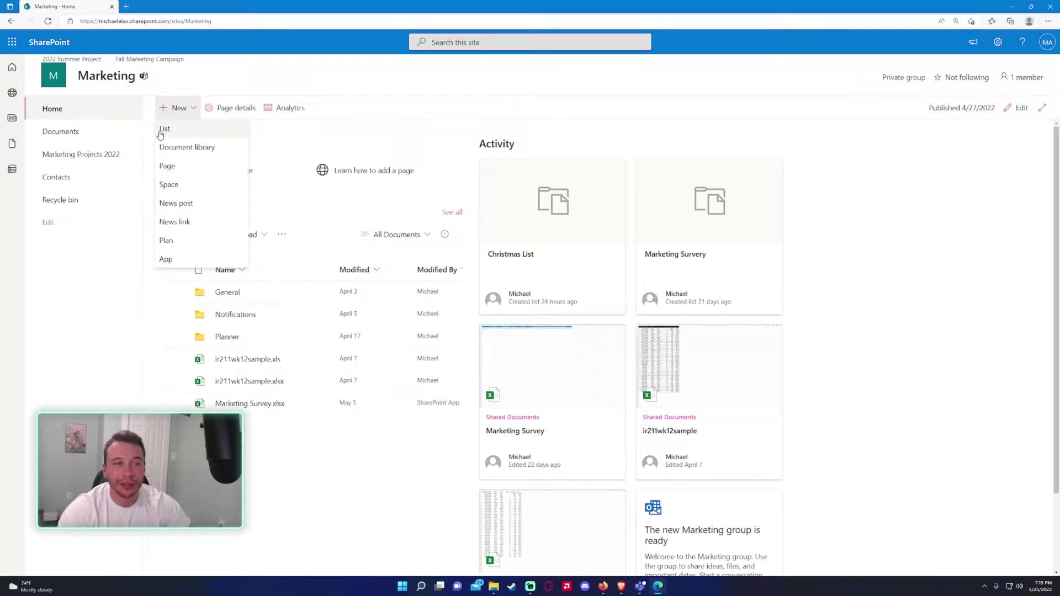
{"action": "left_click", "coordinate": [174, 113]}
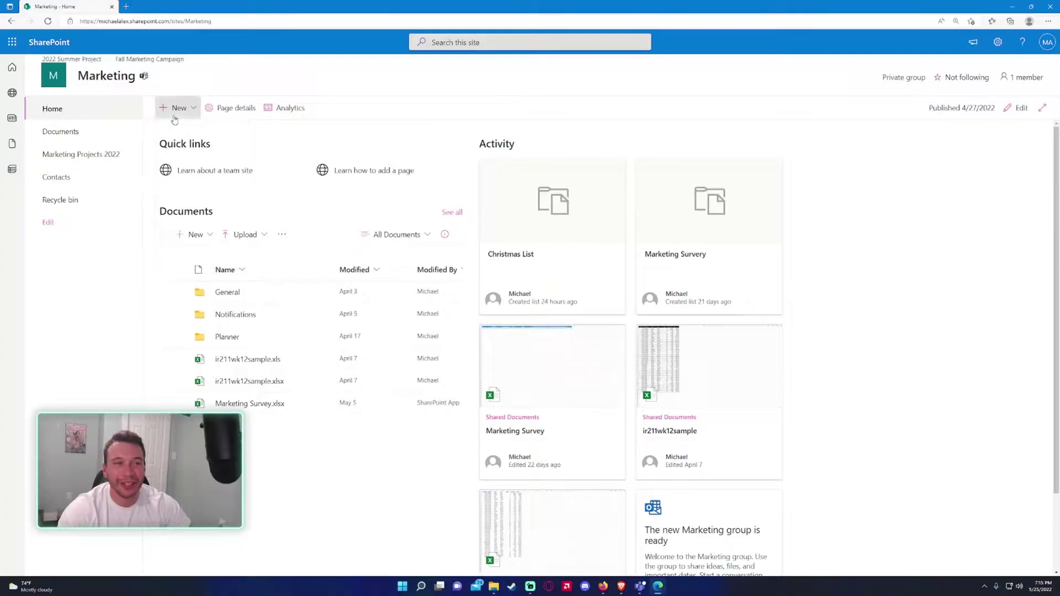
{"action": "left_click", "coordinate": [166, 108]}
{"action": "left_click", "coordinate": [174, 129]}
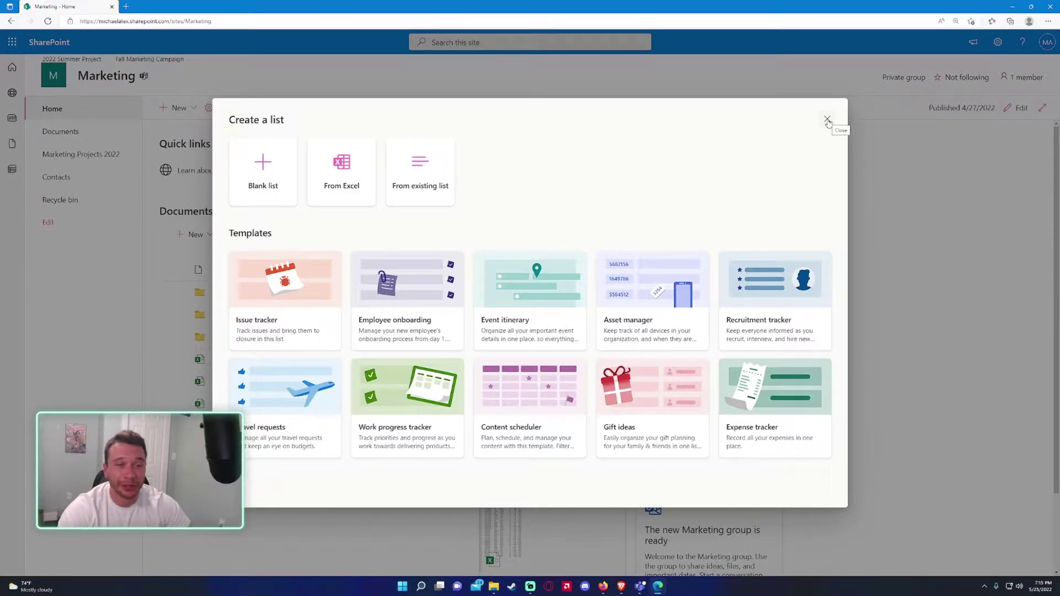
{"action": "left_click", "coordinate": [828, 120]}
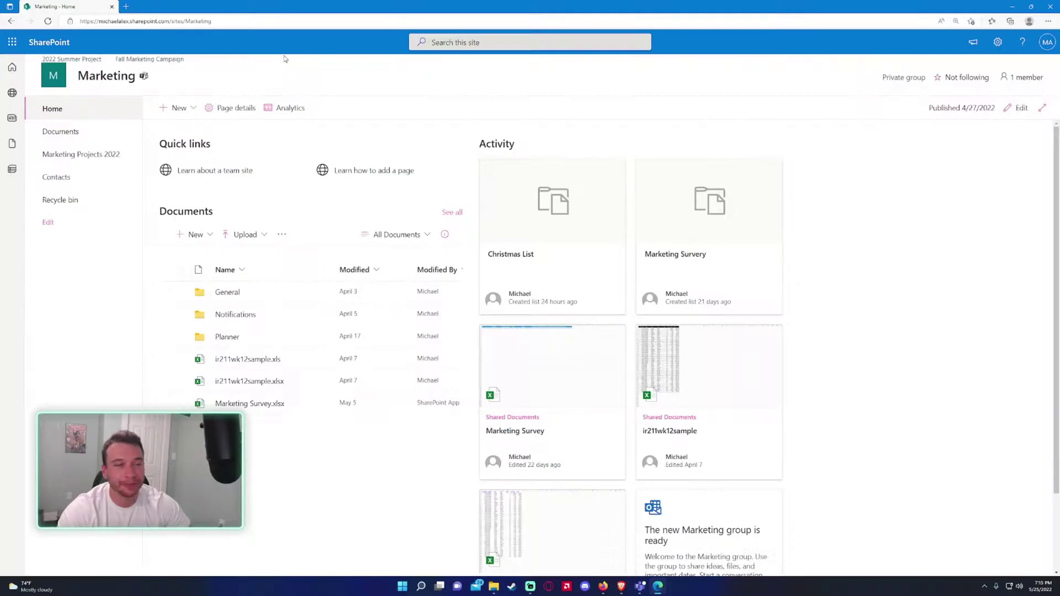
{"action": "left_click", "coordinate": [191, 106]}
{"action": "left_click", "coordinate": [176, 129]}
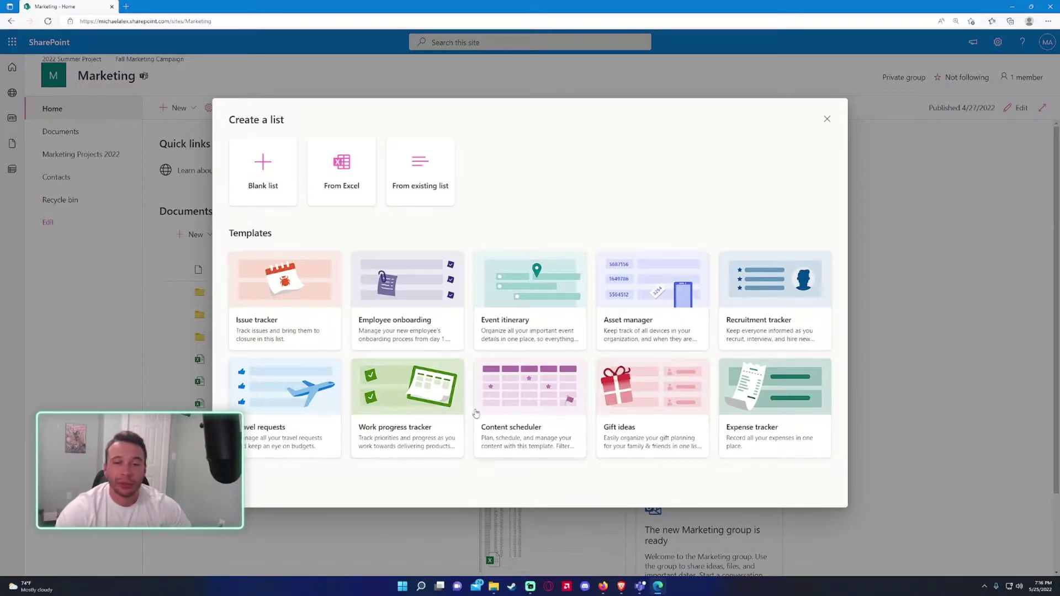
Step: Preview the Travel requests list template, then return to the template gallery
{"action": "left_click", "coordinate": [290, 430]}
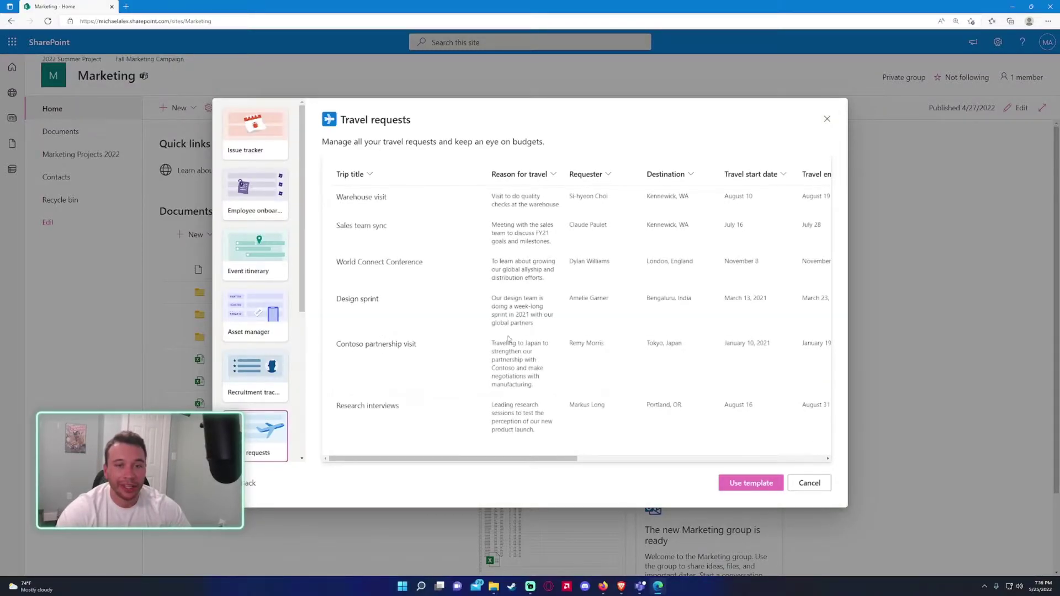
{"action": "left_click_drag", "start_coordinate": [466, 457], "coordinate": [525, 451]}
{"action": "left_click", "coordinate": [252, 483]}
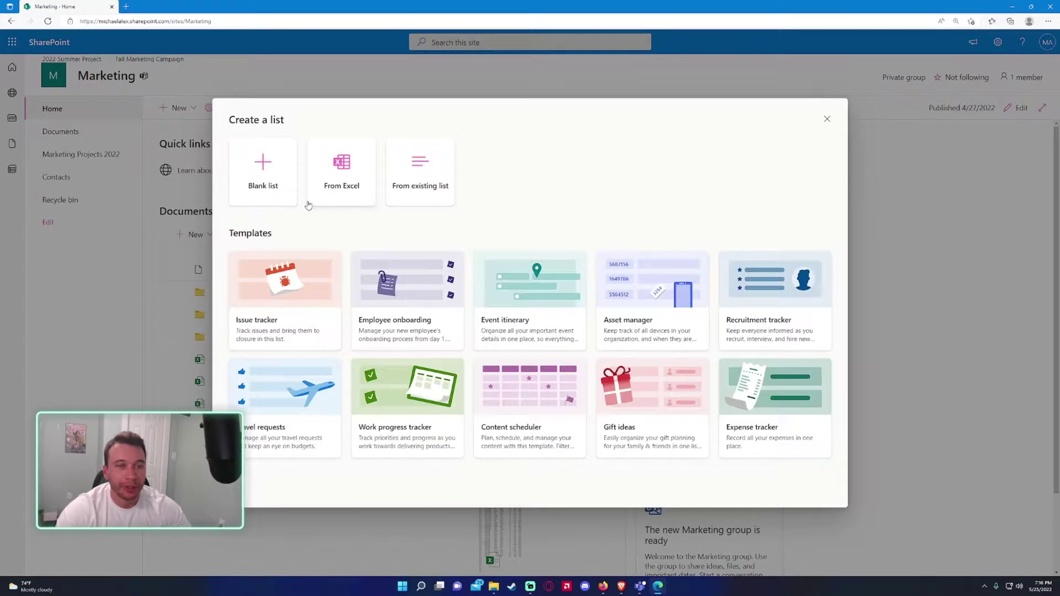
Step: Create a blank list 'Grocery List' with description 'To Track How much I spend'
{"action": "left_click", "coordinate": [266, 174]}
{"action": "type", "text": "Grocery List"}
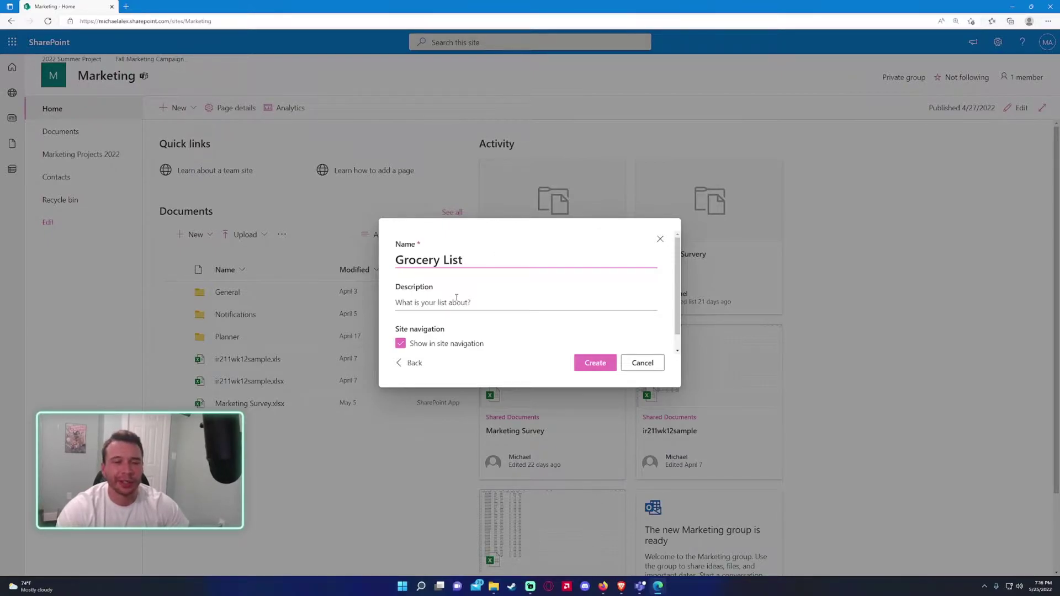
{"action": "left_click", "coordinate": [500, 303]}
{"action": "type", "text": "To "}
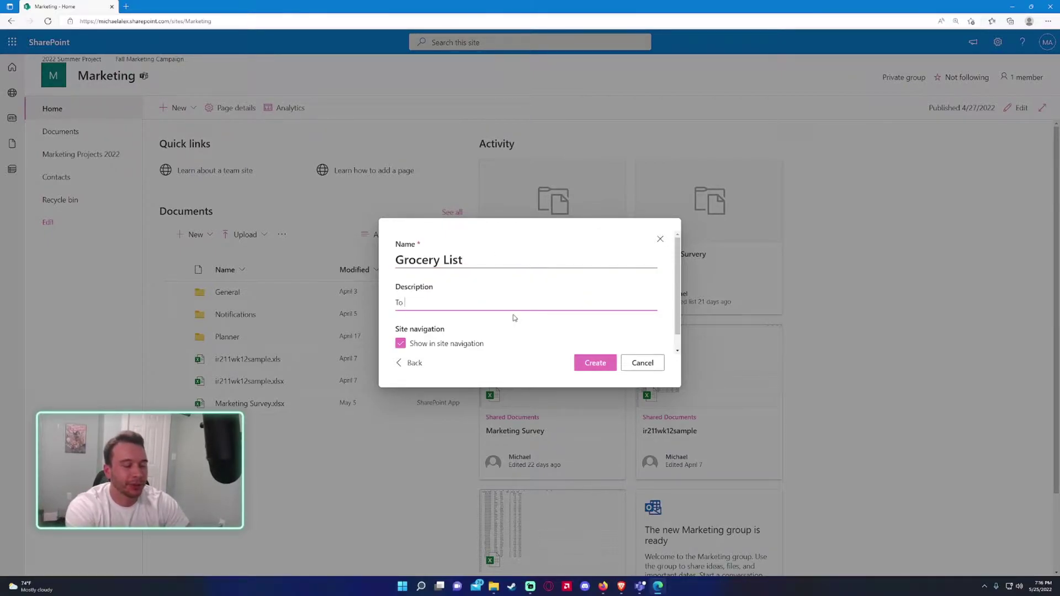
{"action": "type", "text": "Track "}
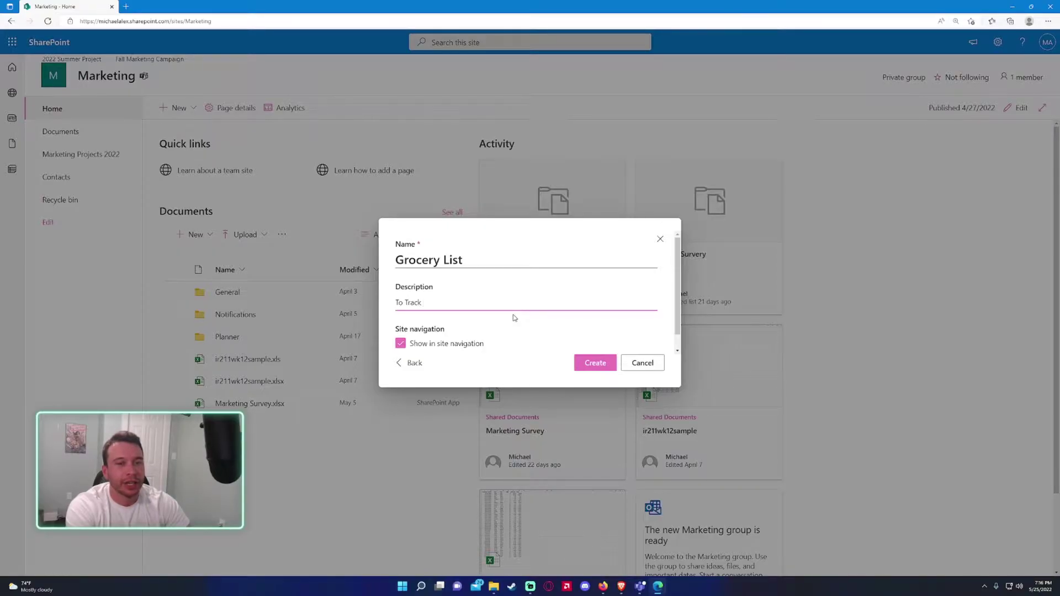
{"action": "type", "text": "How Much "}
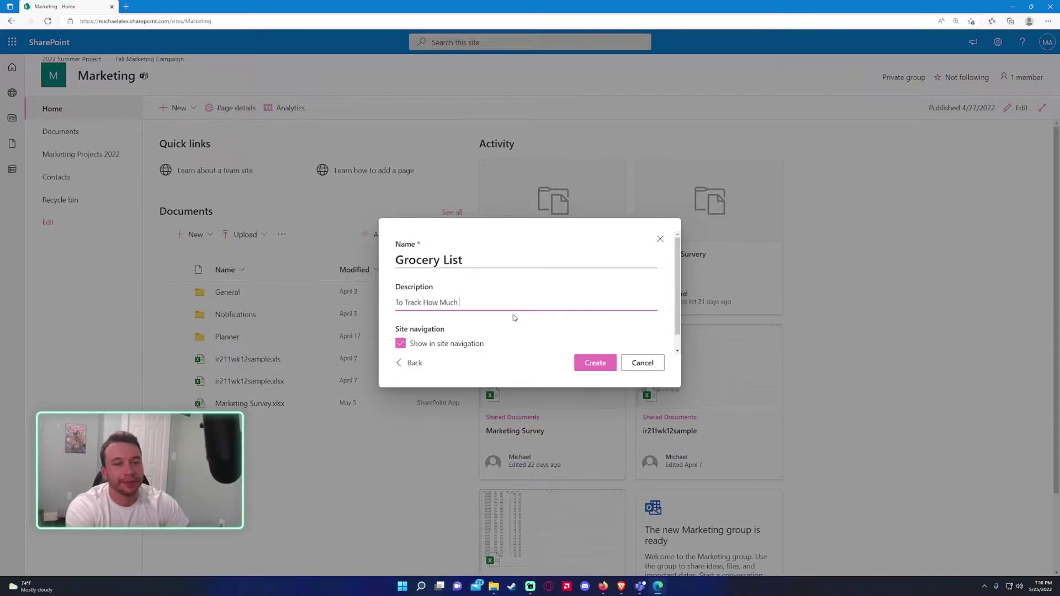
{"action": "type", "text": "I s"}
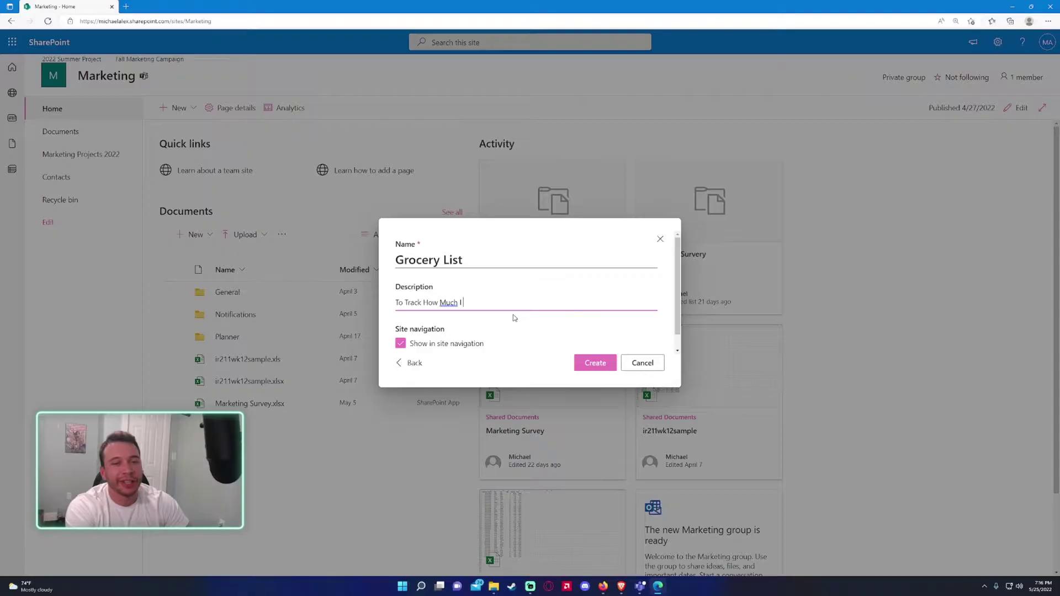
{"action": "key", "text": "BackSpace"}
{"action": "key", "text": "BackSpace"}
{"action": "key", "text": "BackSpace"}
{"action": "key", "text": "BackSpace"}
{"action": "type", "text": "much "}
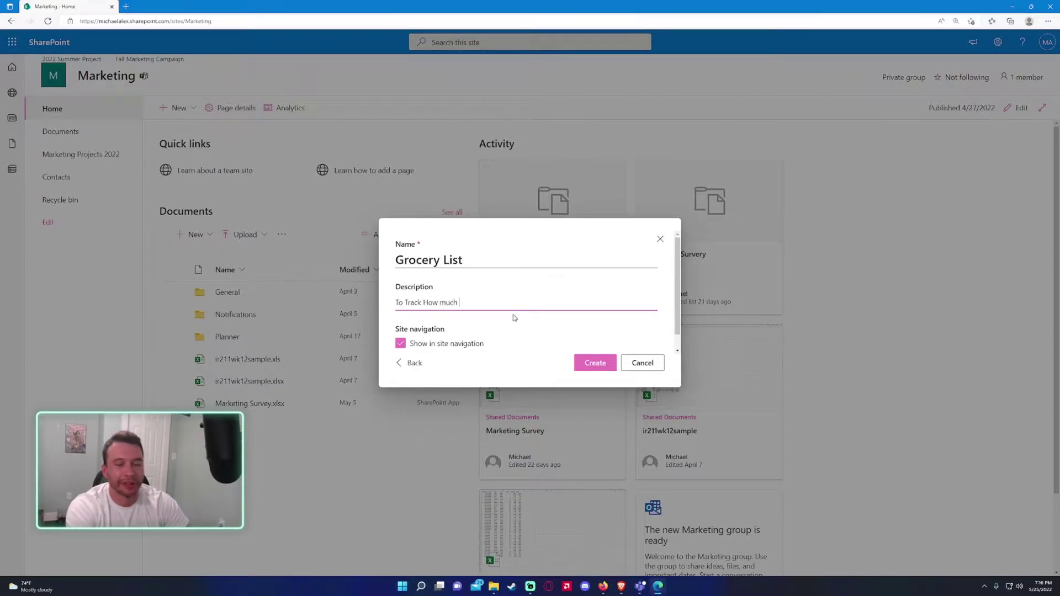
{"action": "type", "text": "I spend"}
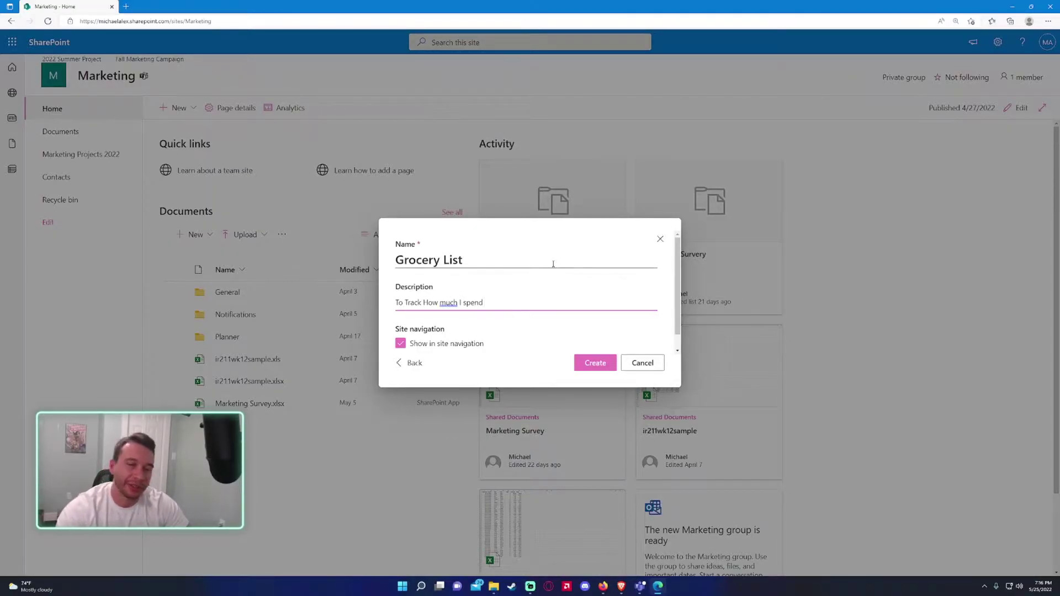
{"action": "right_click", "coordinate": [448, 305]}
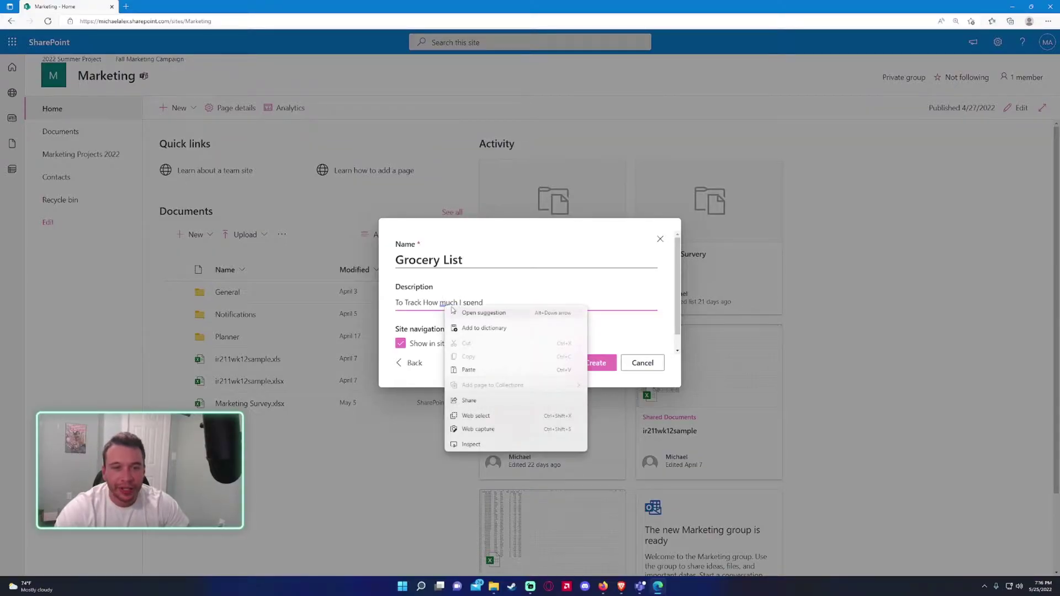
{"action": "left_click", "coordinate": [436, 331]}
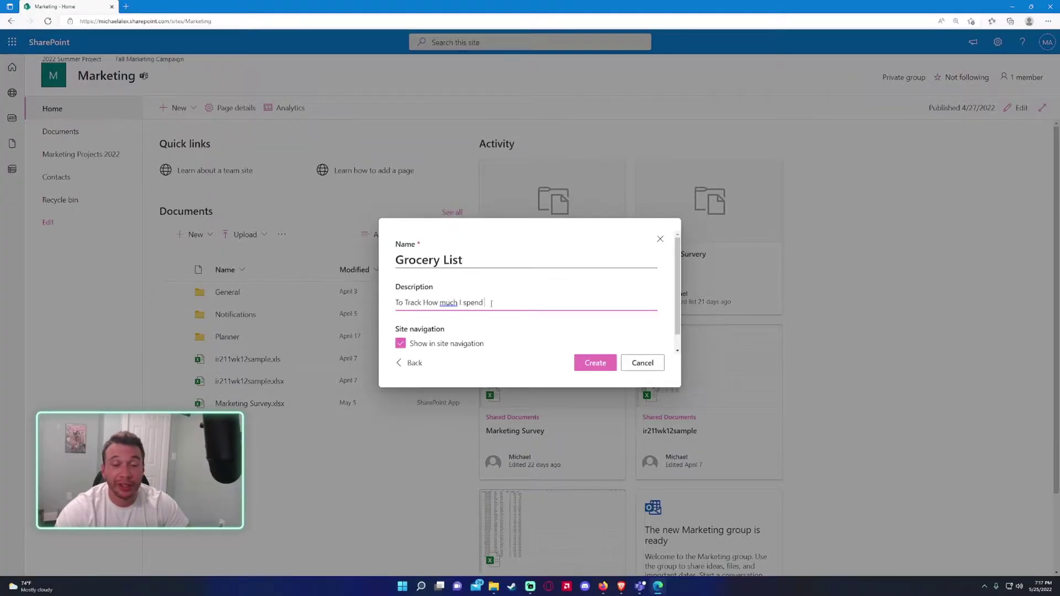
{"action": "left_click", "coordinate": [594, 368]}
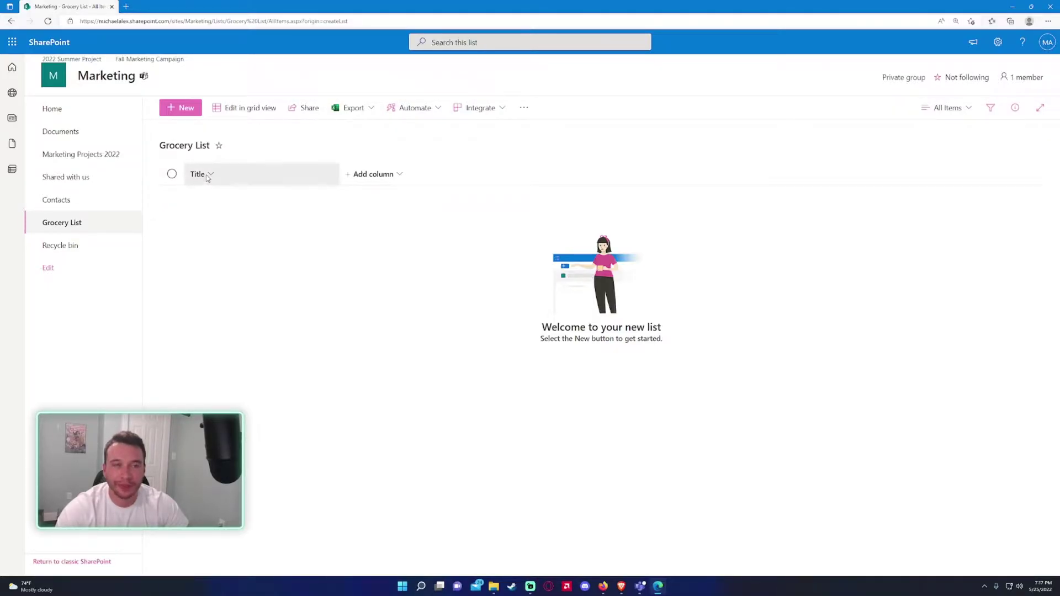
Step: Rename the list's Title column to 'Food' through its column settings
{"action": "left_click", "coordinate": [205, 176]}
{"action": "mouse_move", "coordinate": [237, 270]}
{"action": "left_click", "coordinate": [292, 270]}
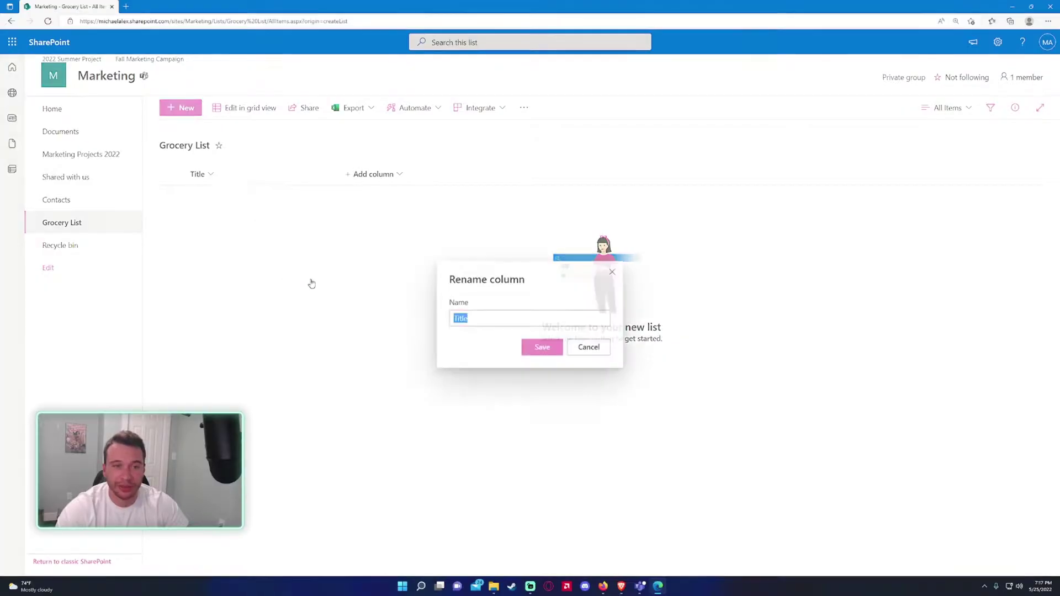
{"action": "type", "text": "Food"}
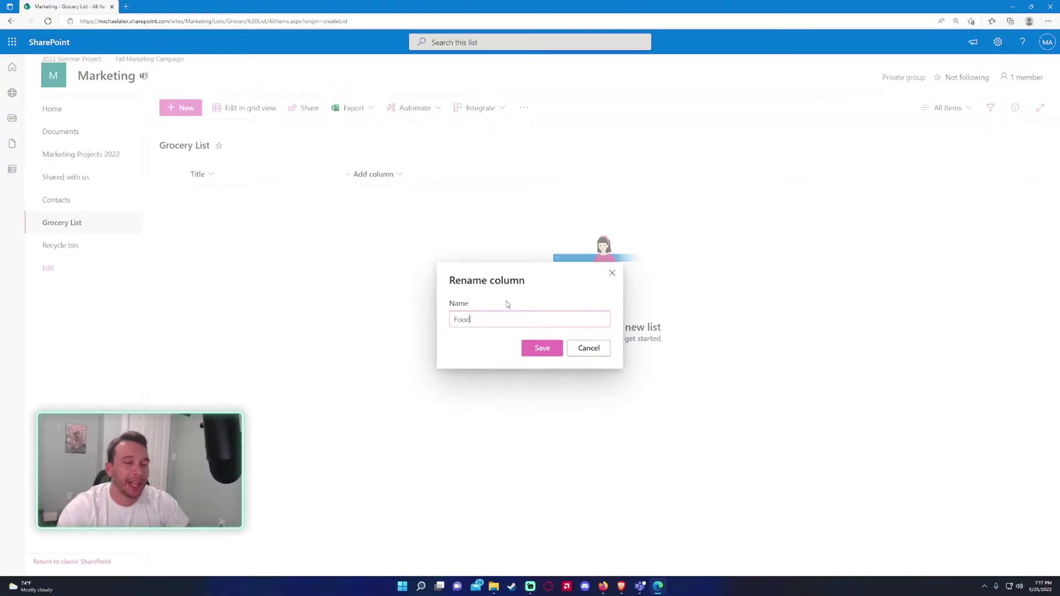
{"action": "left_click", "coordinate": [530, 345]}
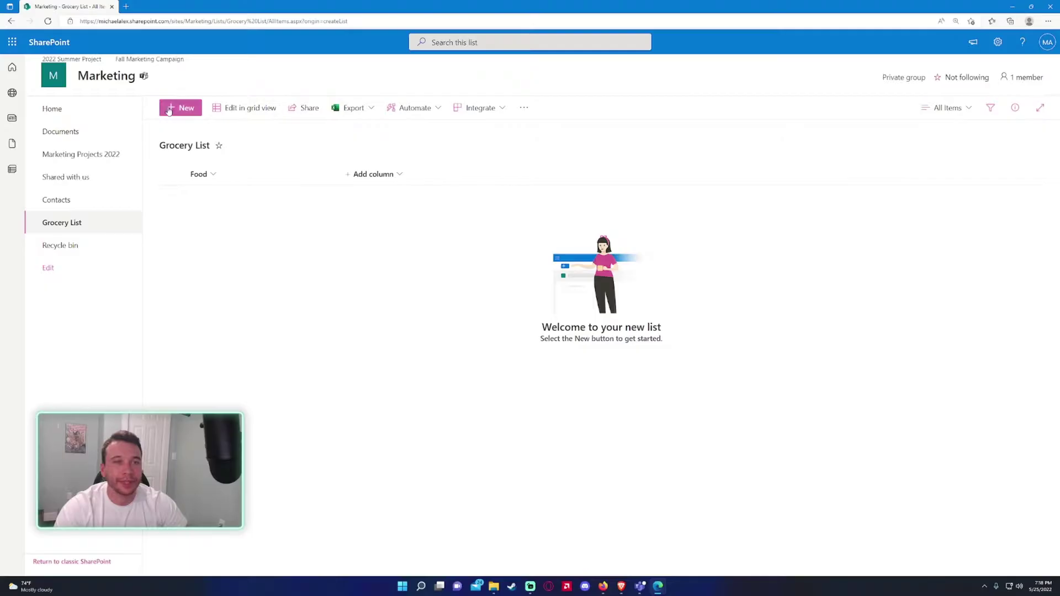
Step: Open and cancel the new-item form, then toggle grid-view editing on and off
{"action": "left_click", "coordinate": [173, 110]}
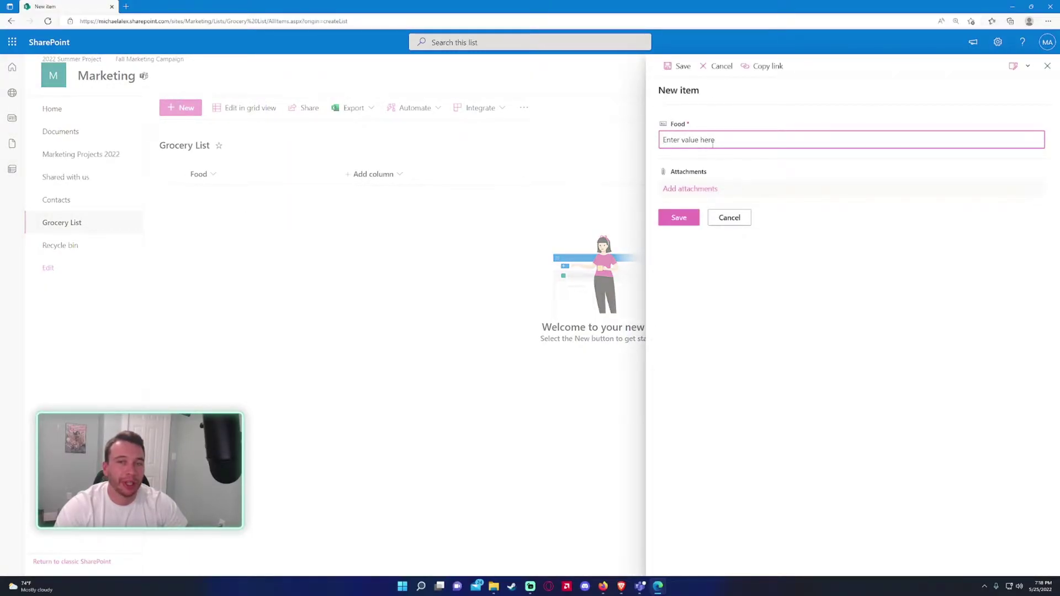
{"action": "left_click", "coordinate": [727, 216]}
{"action": "left_click", "coordinate": [261, 112]}
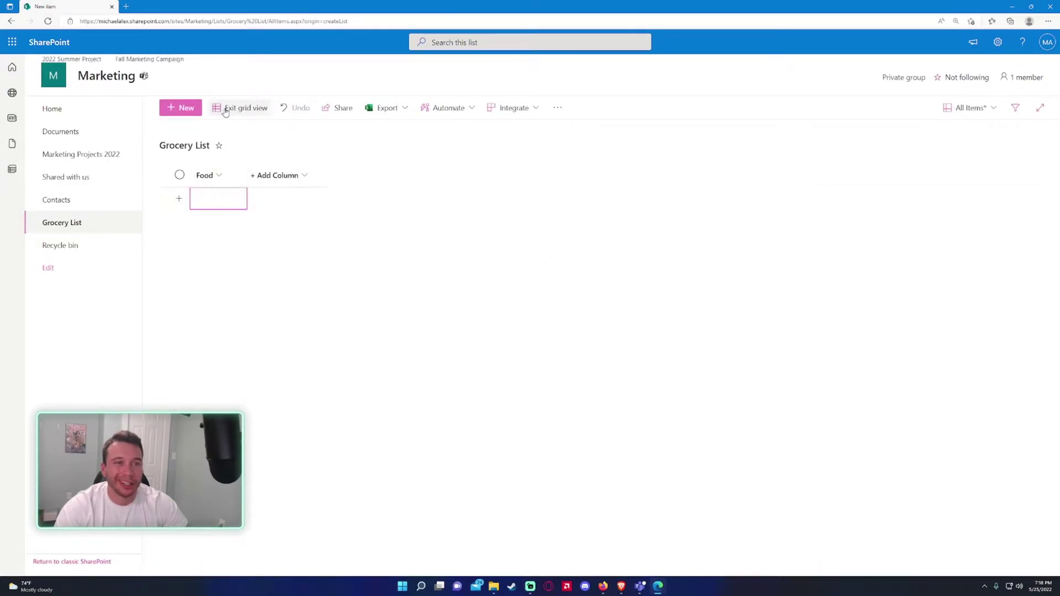
{"action": "left_click", "coordinate": [235, 107]}
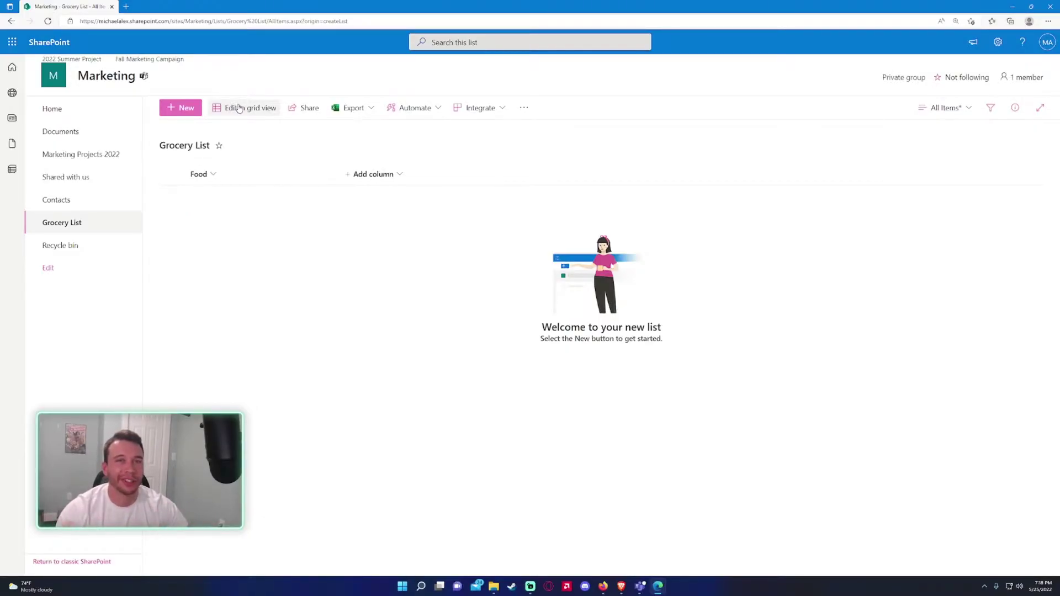
Step: Look over the list's sharing link permissions and export options without changing them
{"action": "left_click", "coordinate": [295, 108]}
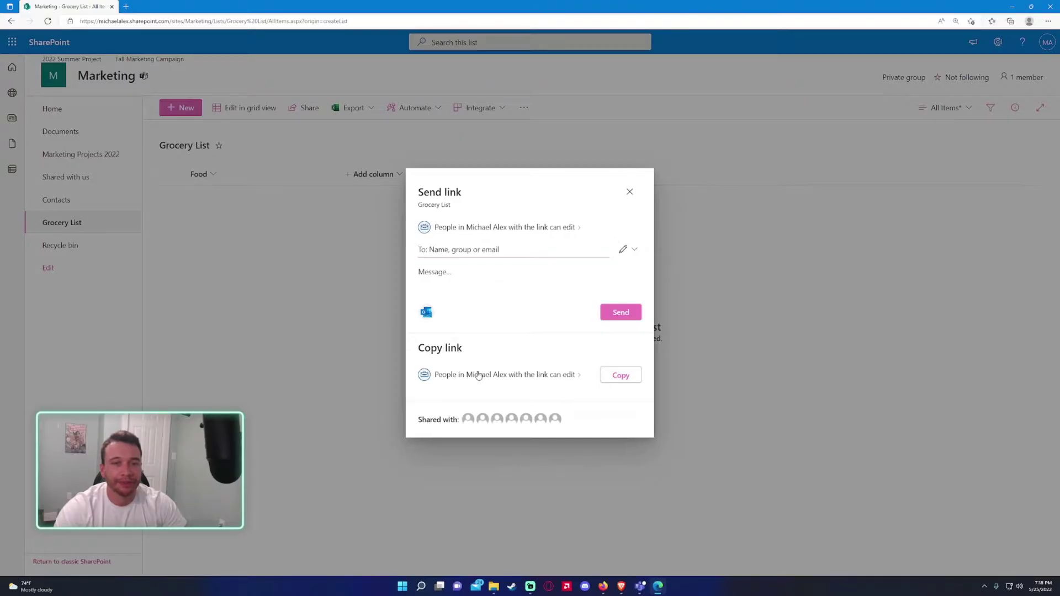
{"action": "left_click", "coordinate": [572, 376]}
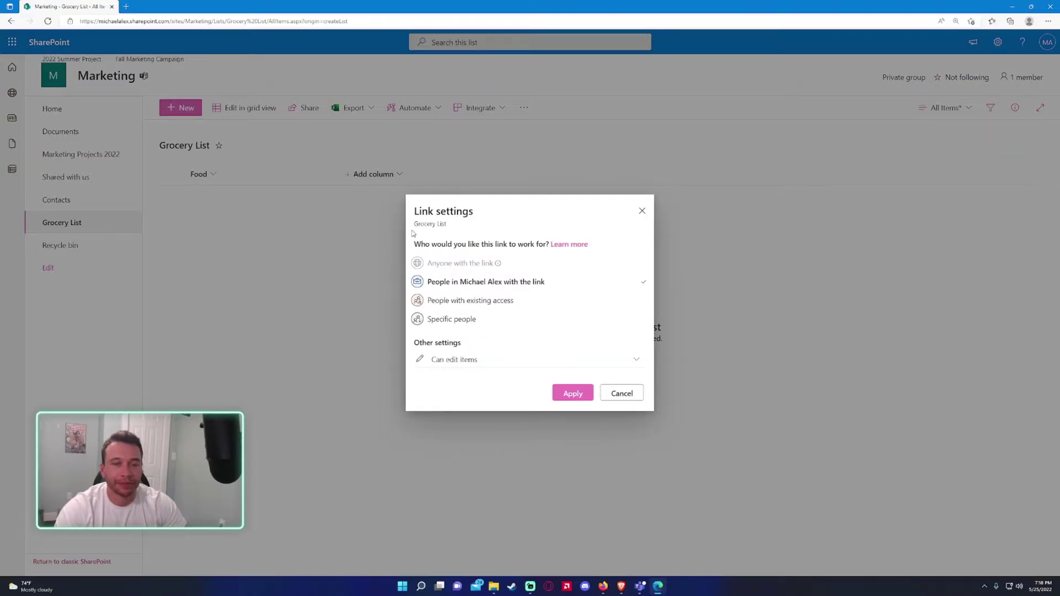
{"action": "left_click", "coordinate": [641, 211]}
{"action": "left_click", "coordinate": [356, 108]}
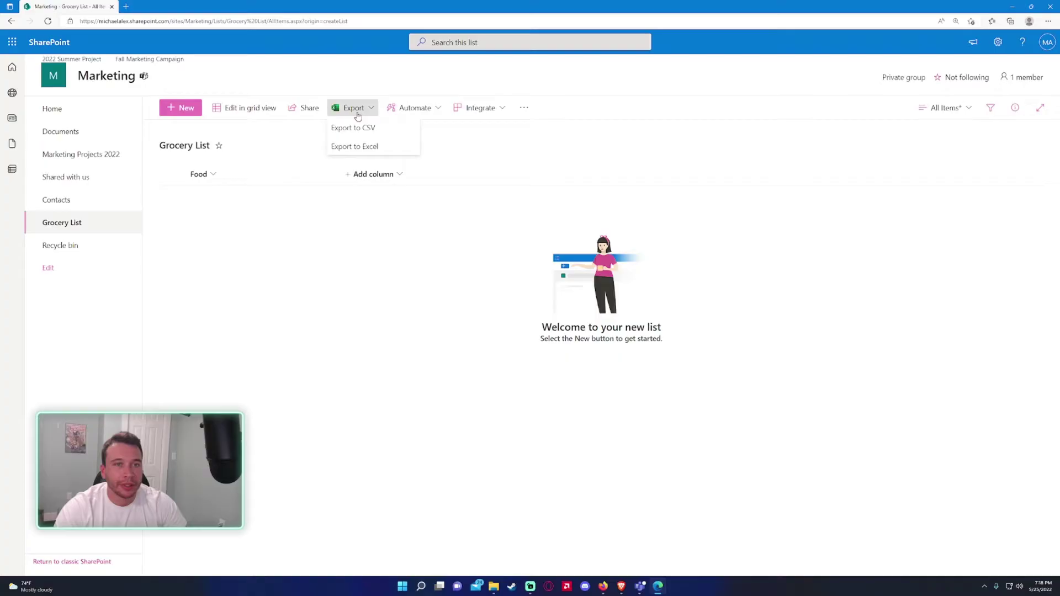
{"action": "left_click", "coordinate": [459, 135]}
Step: Browse the Automate, Integrate and more-options menus, then open the All Items view dropdown
{"action": "left_click", "coordinate": [425, 113]}
{"action": "mouse_move", "coordinate": [440, 130]}
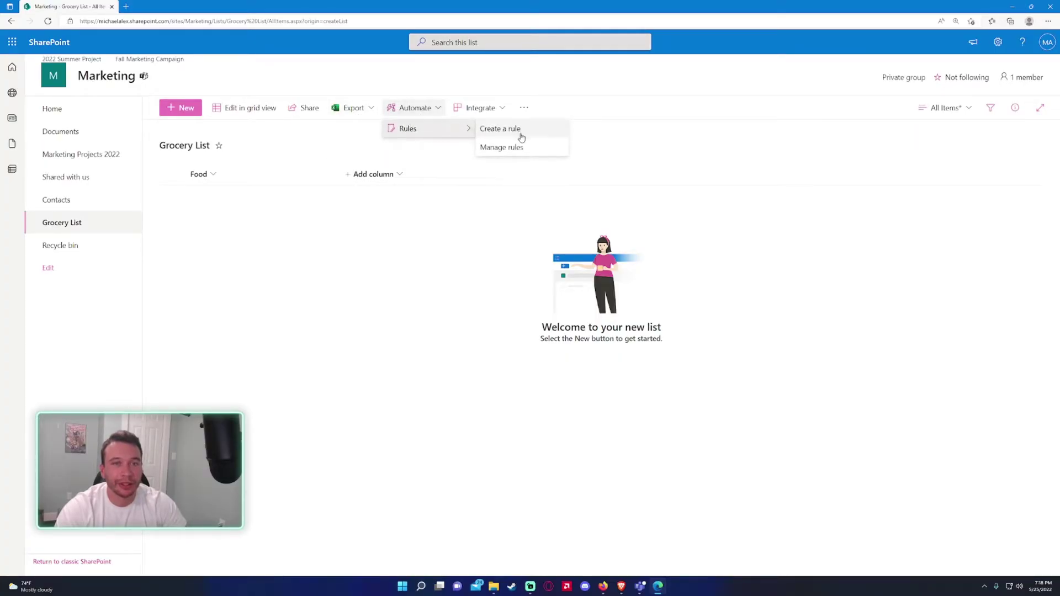
{"action": "left_click", "coordinate": [486, 107]}
{"action": "mouse_move", "coordinate": [501, 130]}
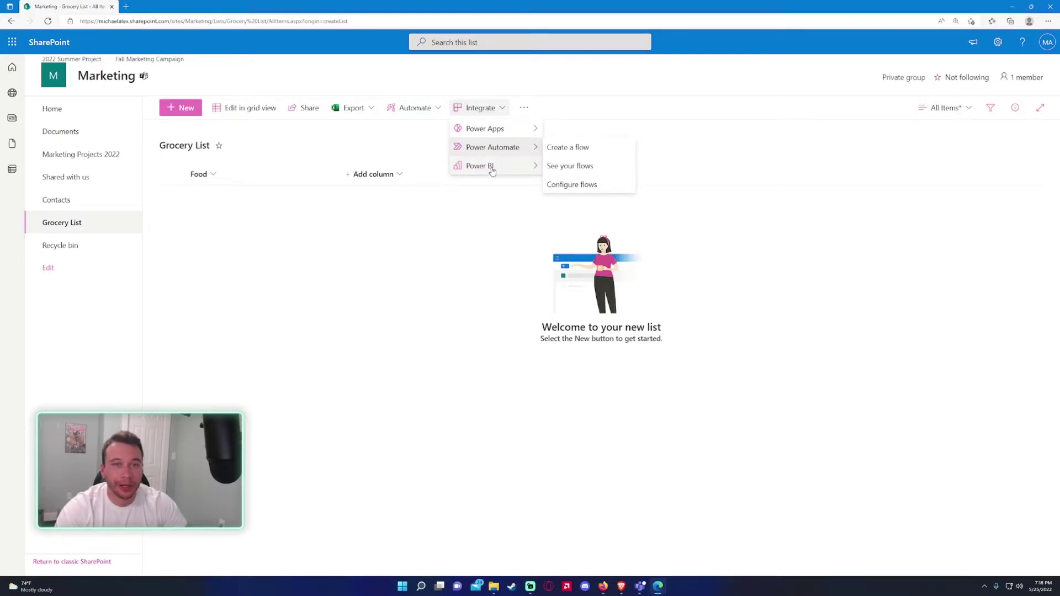
{"action": "mouse_move", "coordinate": [502, 169]}
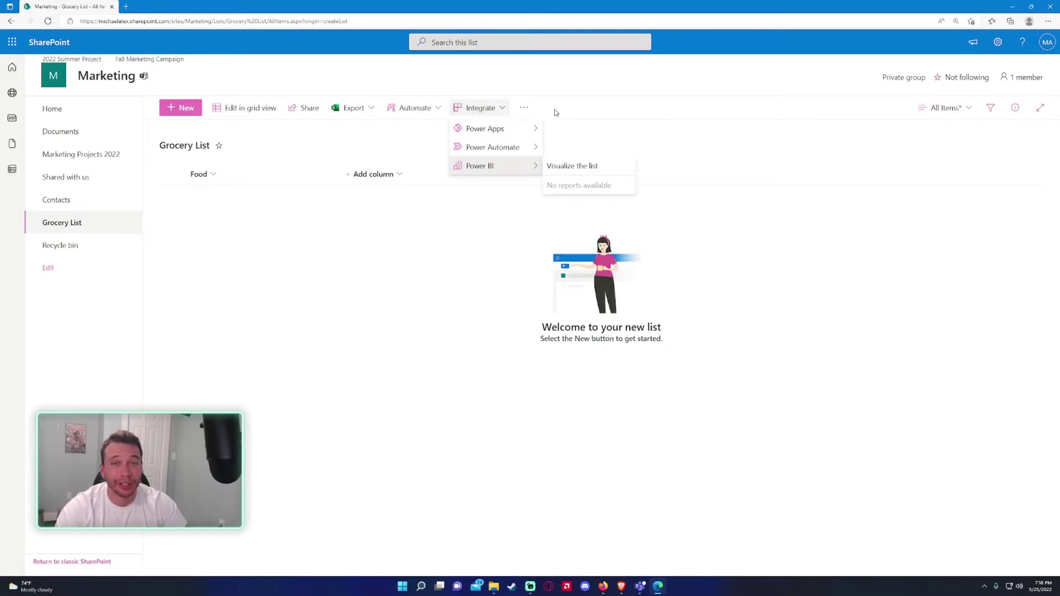
{"action": "left_click", "coordinate": [529, 112]}
{"action": "left_click", "coordinate": [615, 106]}
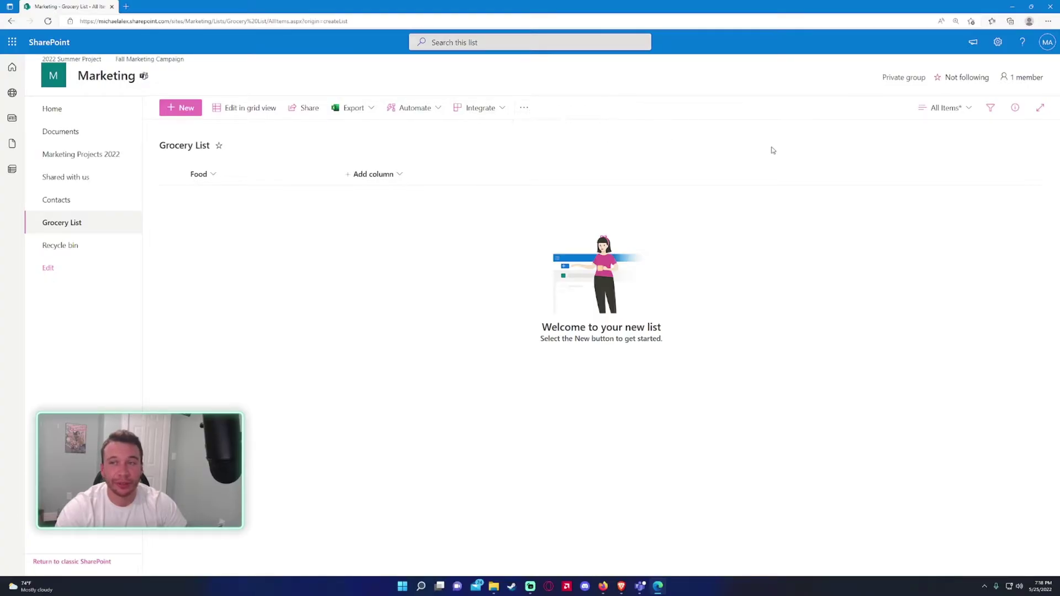
{"action": "left_click", "coordinate": [946, 110]}
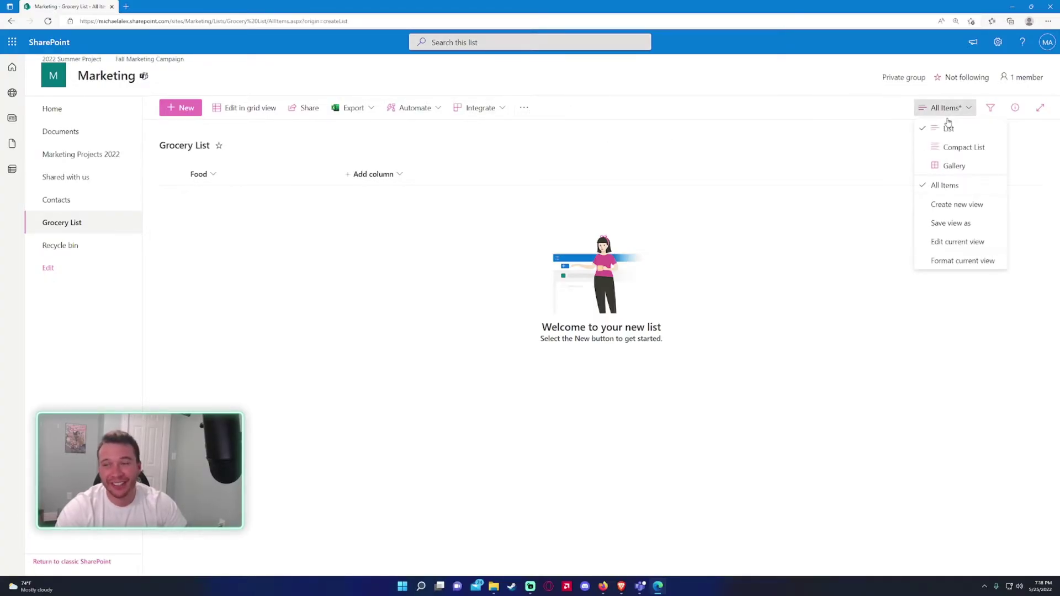
{"action": "left_click", "coordinate": [948, 109]}
{"action": "left_click", "coordinate": [958, 109]}
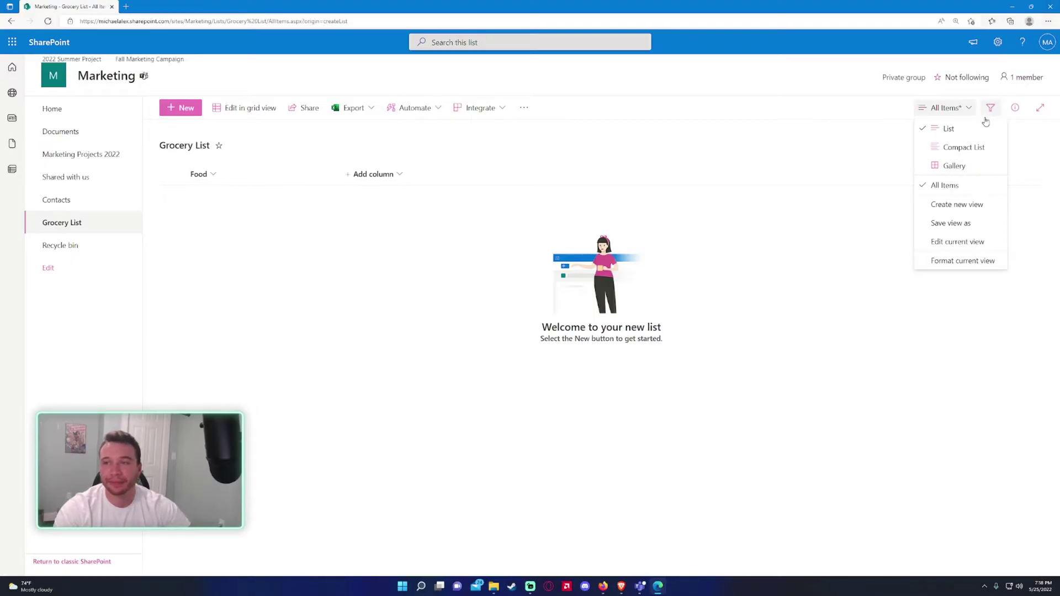
Step: Start a Date and time column 'Date Purchased', described 'Date of Food Purchase', without time
{"action": "left_click", "coordinate": [945, 108]}
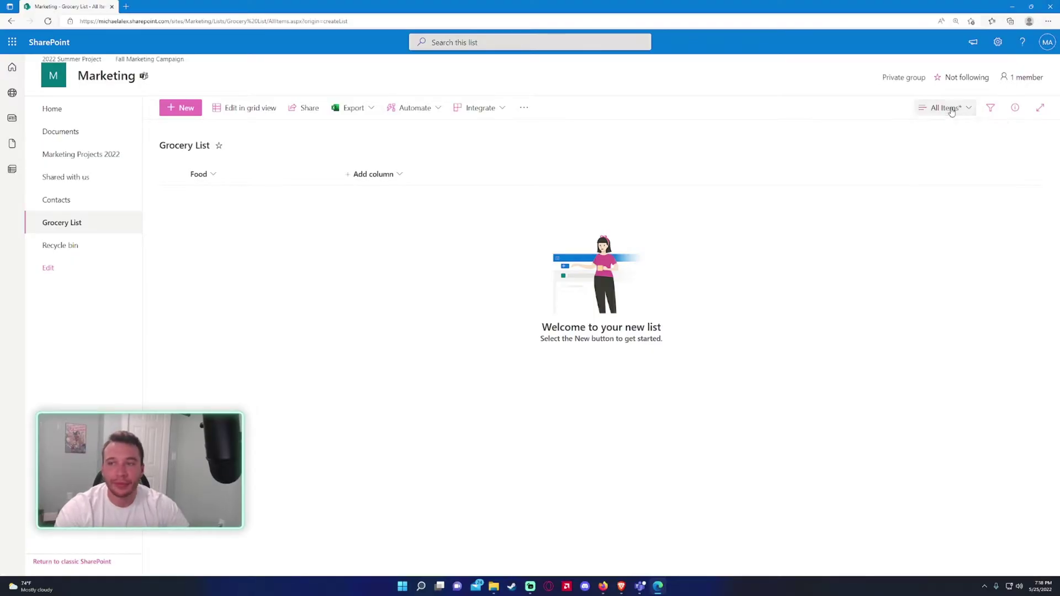
{"action": "left_click", "coordinate": [367, 174]}
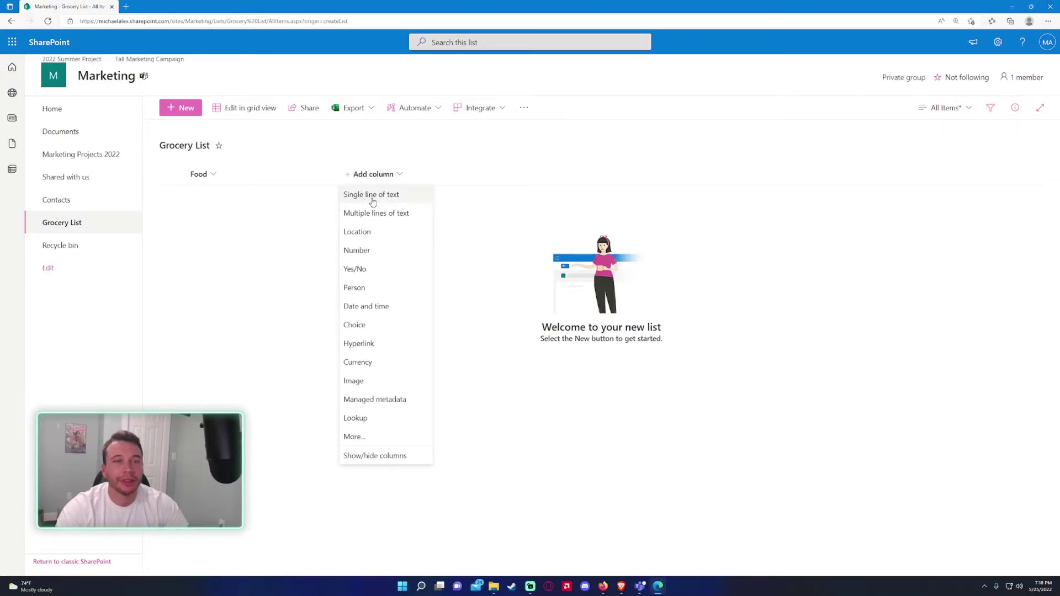
{"action": "left_click", "coordinate": [379, 306]}
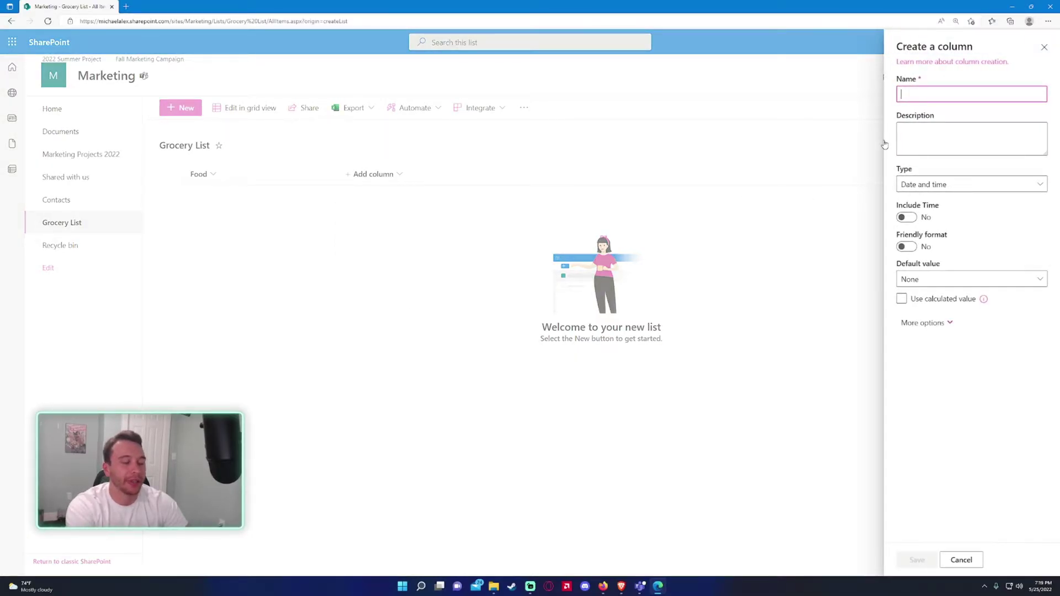
{"action": "type", "text": "Date Purchased"}
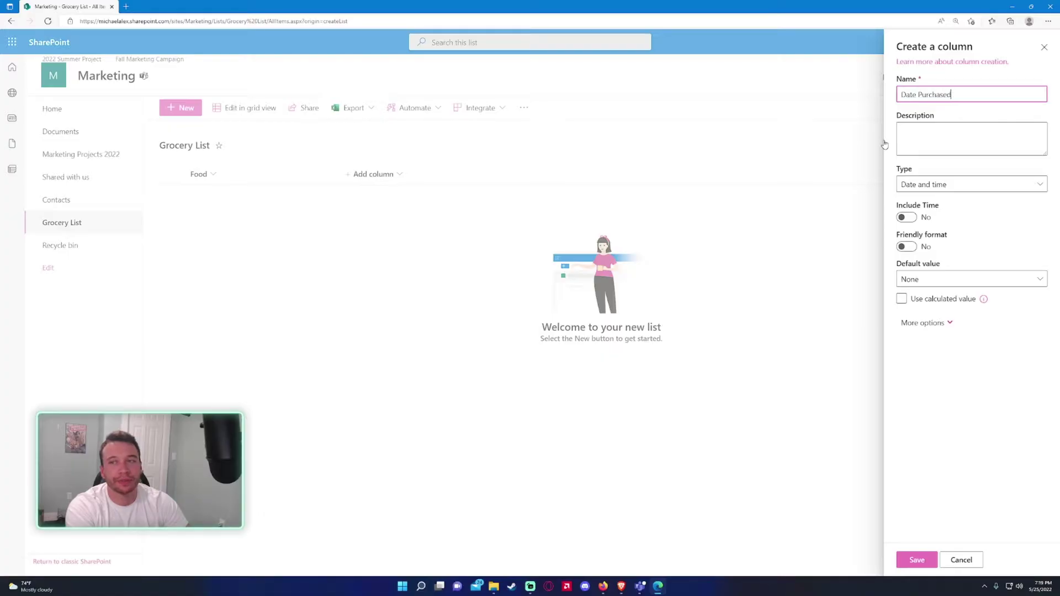
{"action": "key", "text": "Tab"}
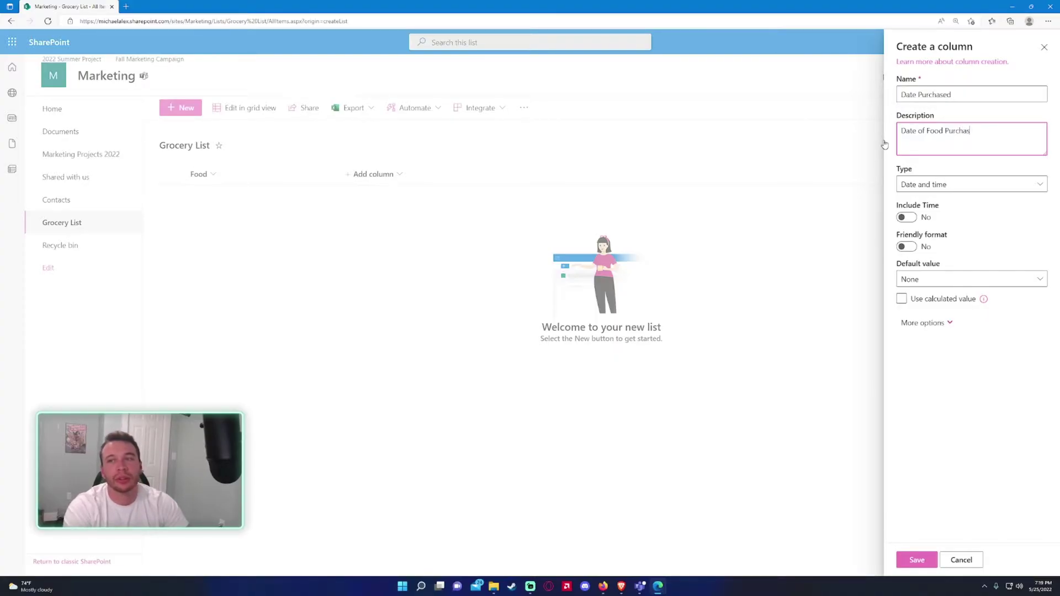
{"action": "left_click", "coordinate": [916, 185]}
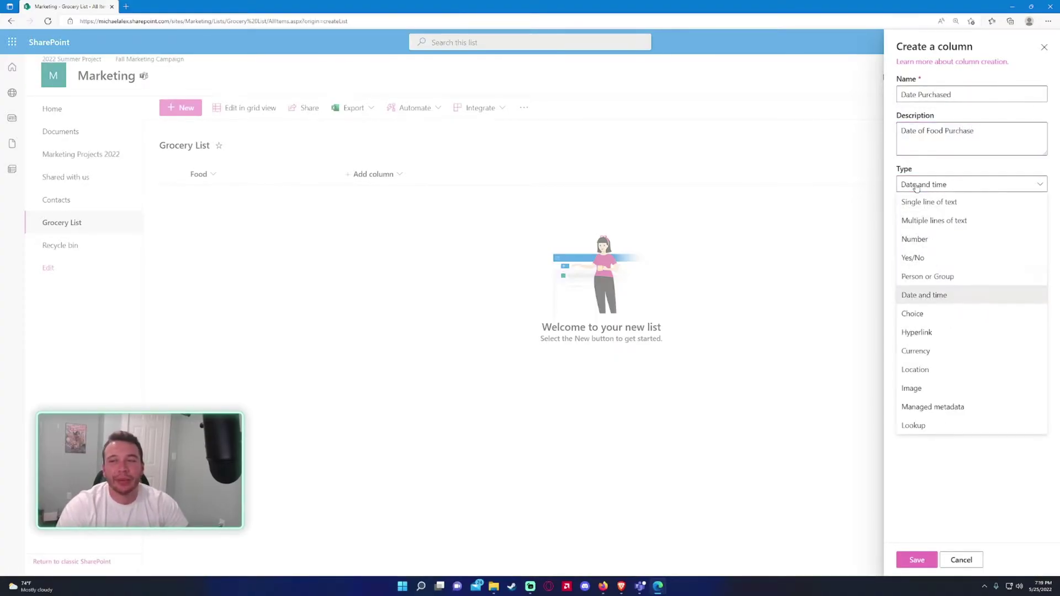
{"action": "left_click", "coordinate": [917, 187]}
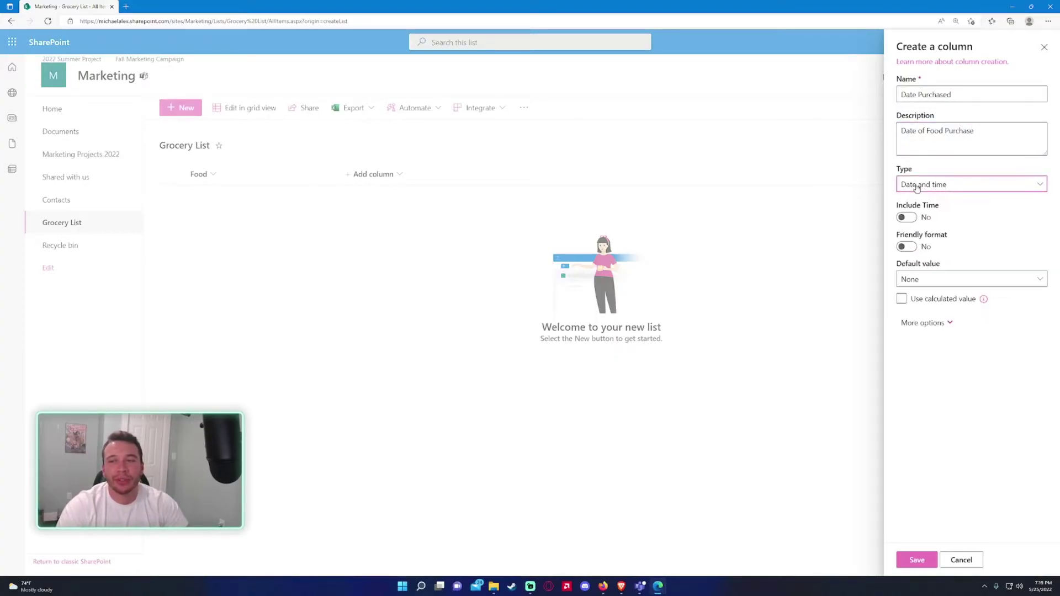
{"action": "left_click", "coordinate": [906, 216]}
{"action": "left_click", "coordinate": [907, 217]}
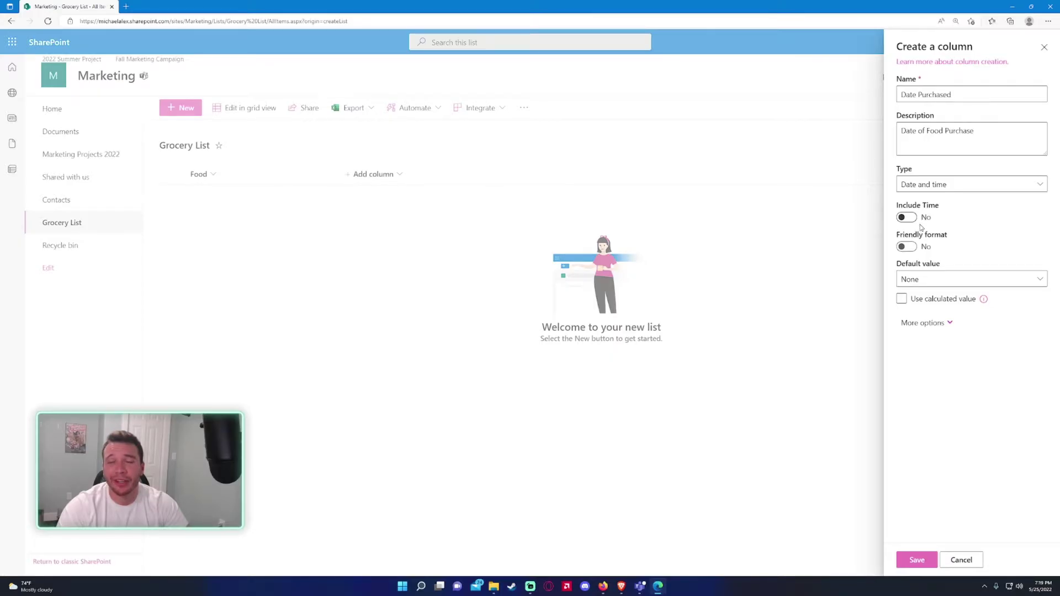
Step: Use friendly date format with no default, make it required, and save the column
{"action": "left_click", "coordinate": [912, 249]}
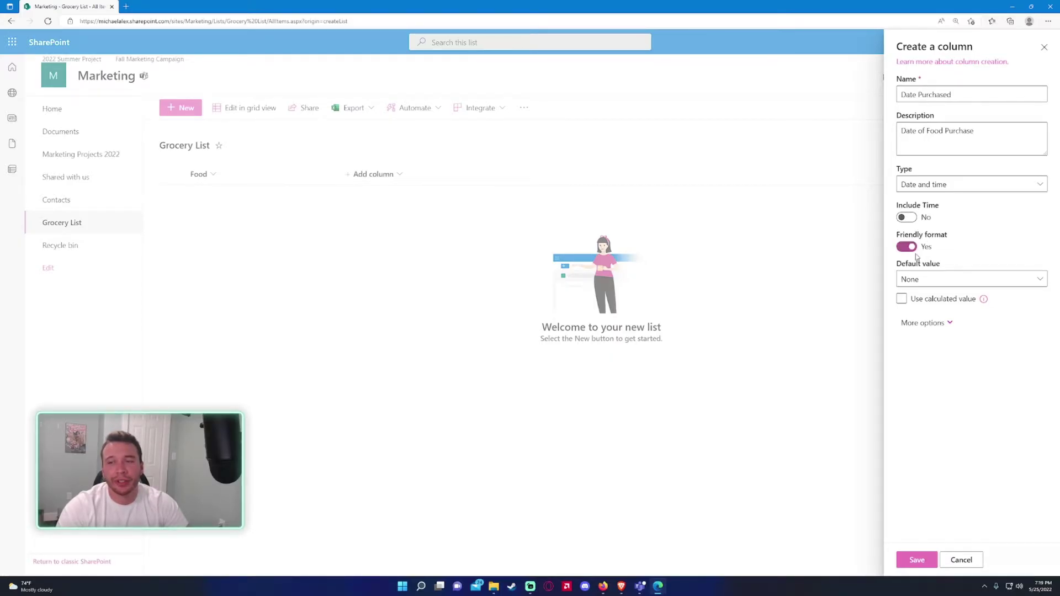
{"action": "left_click", "coordinate": [984, 285]}
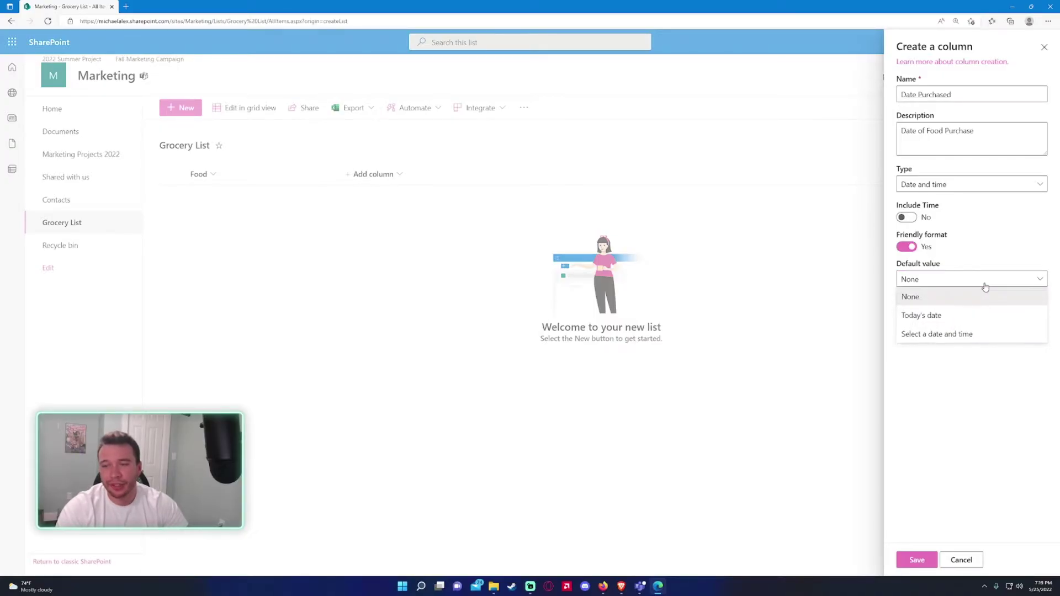
{"action": "left_click", "coordinate": [983, 283]}
{"action": "left_click", "coordinate": [944, 323]}
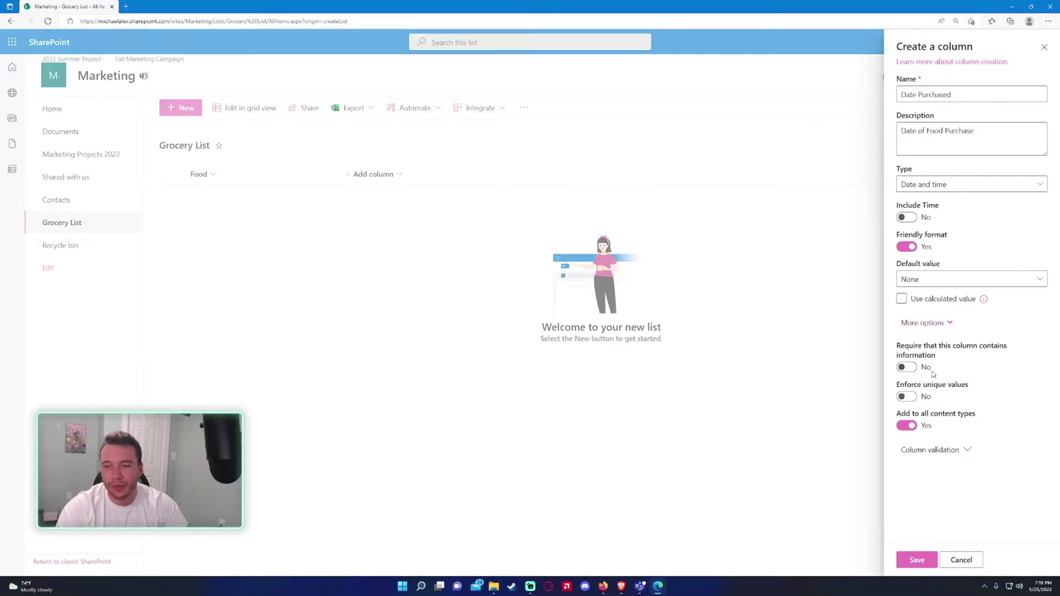
{"action": "left_click", "coordinate": [912, 369]}
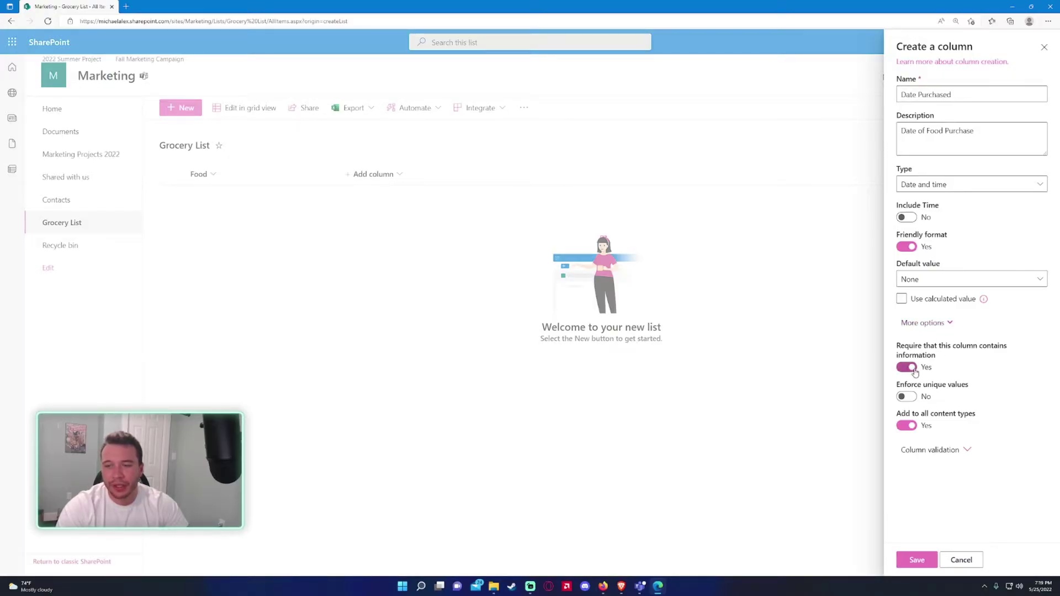
{"action": "left_click", "coordinate": [918, 561]}
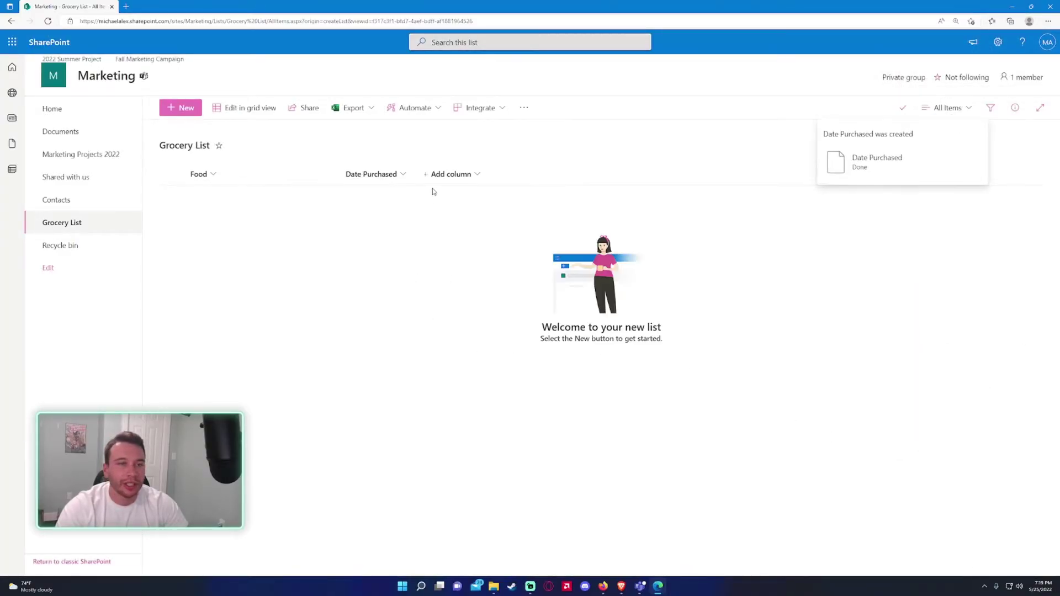
Step: Open the Add column dropdown in the Grocery List header
{"action": "left_click", "coordinate": [450, 173]}
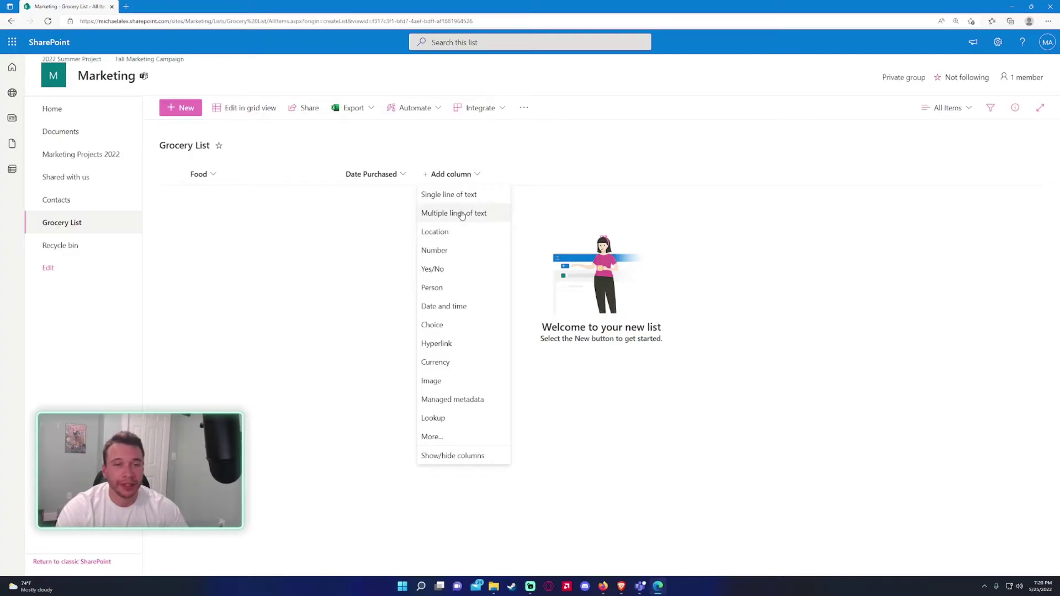
Step: Create a required dollar-formatted number column 'Price of Item', described 'Price of the Item'
{"action": "left_click", "coordinate": [456, 250]}
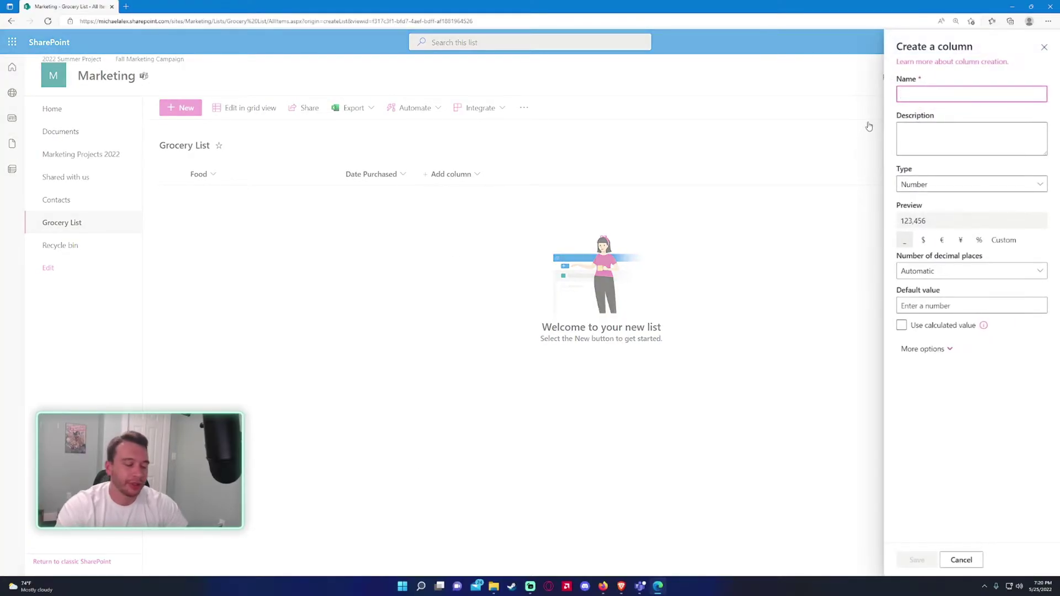
{"action": "type", "text": "Price of Item"}
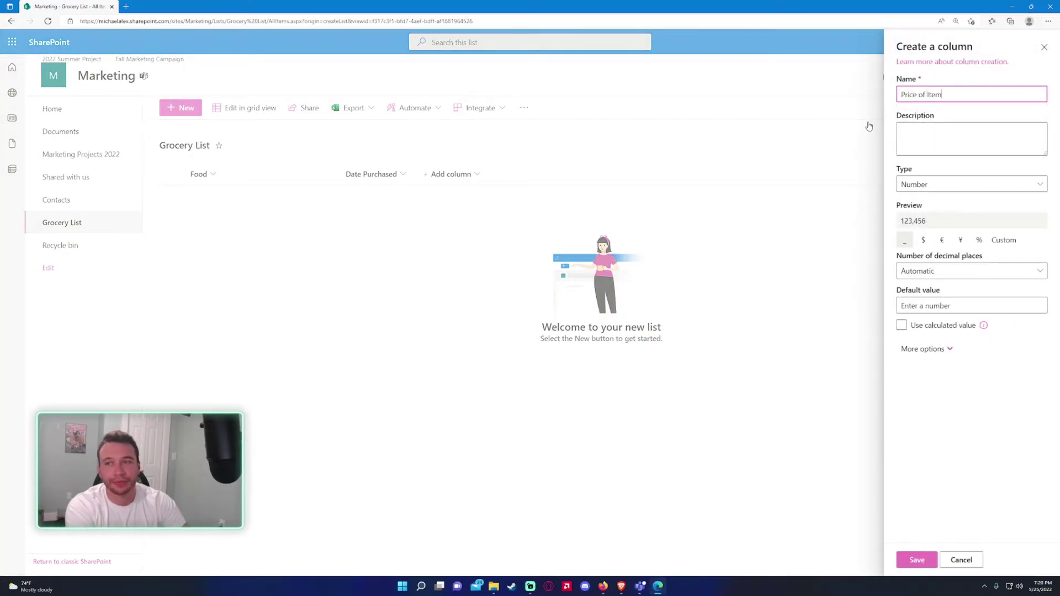
{"action": "key", "text": "Tab"}
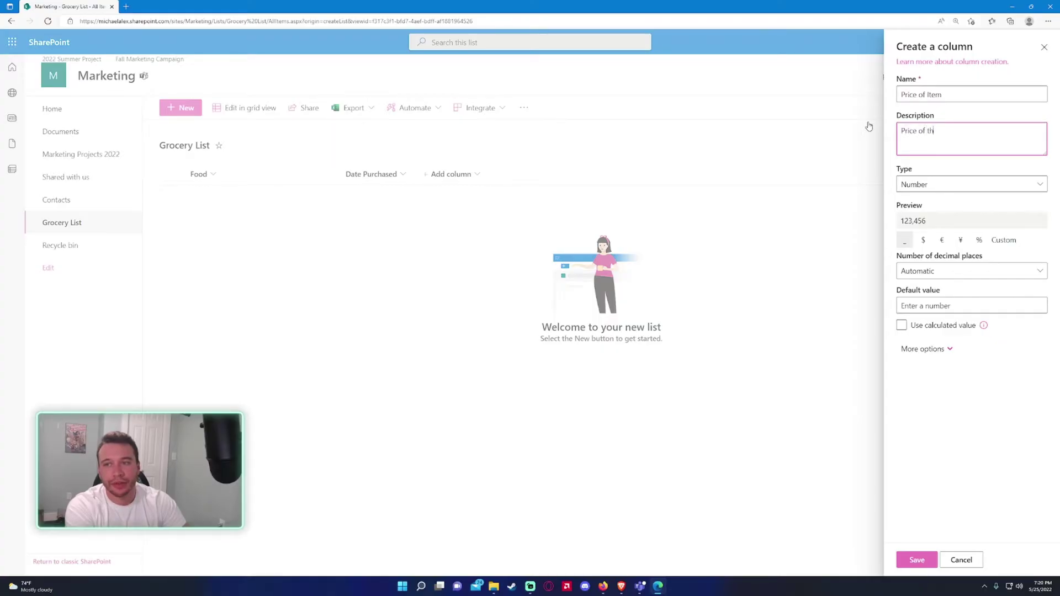
{"action": "type", "text": "Price of the Item"}
{"action": "key", "text": "Tab"}
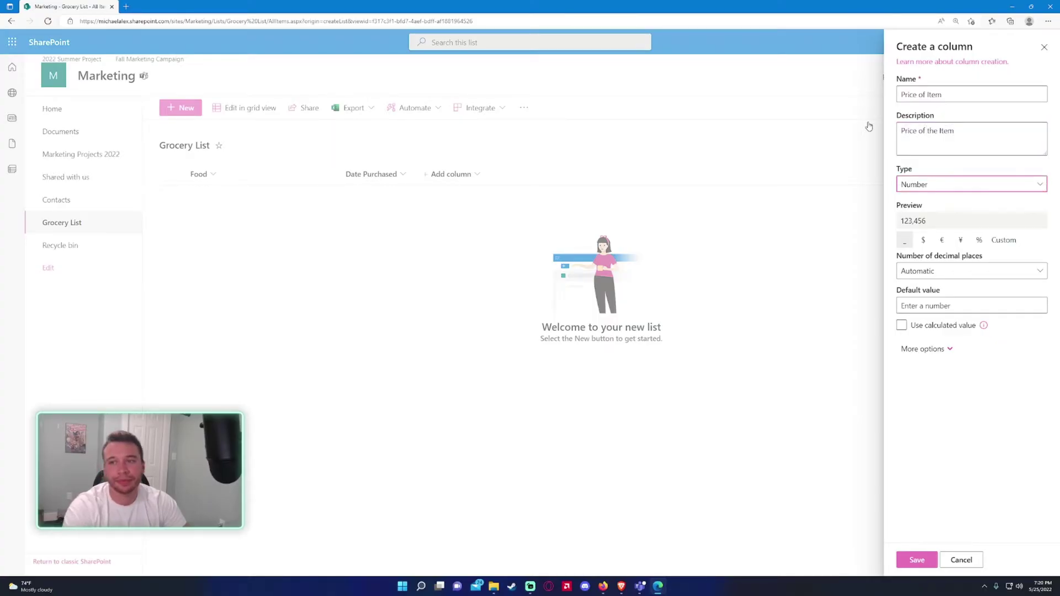
{"action": "left_click", "coordinate": [923, 245]}
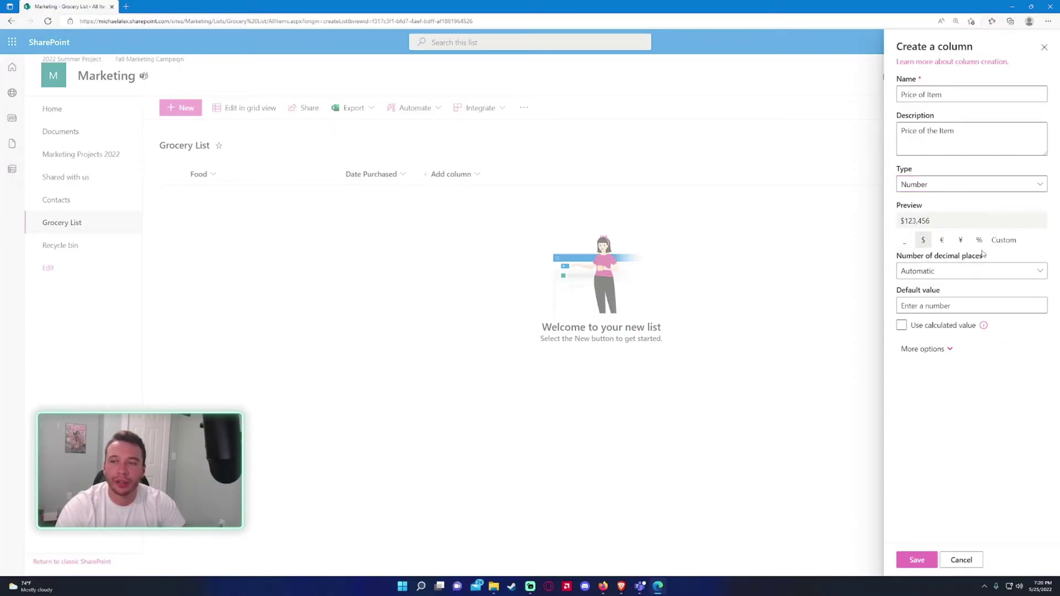
{"action": "left_click", "coordinate": [929, 352]}
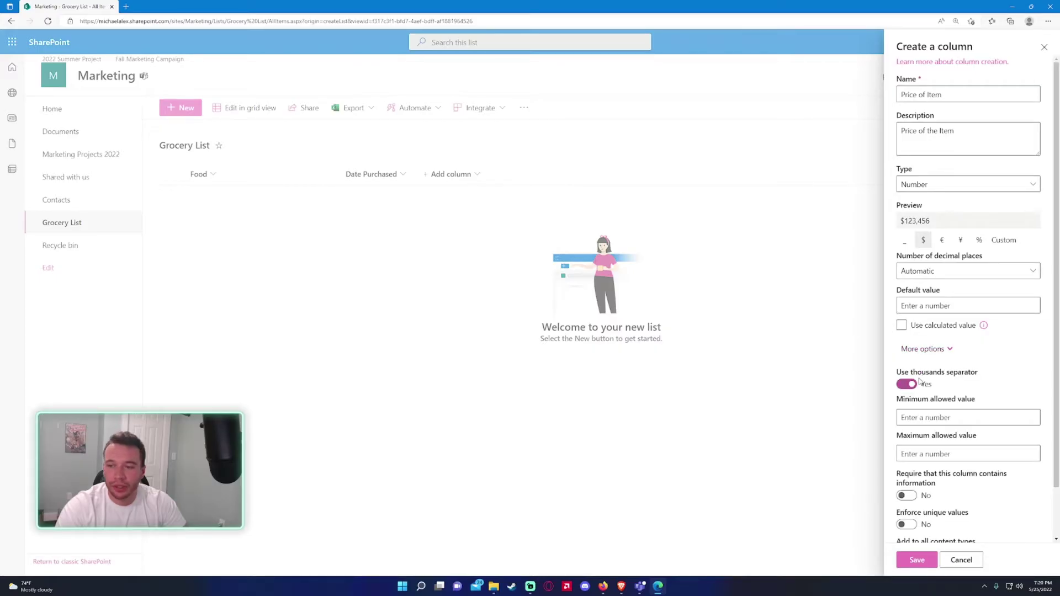
{"action": "scroll", "coordinate": [919, 382], "scroll_direction": "down", "scroll_amount": 1}
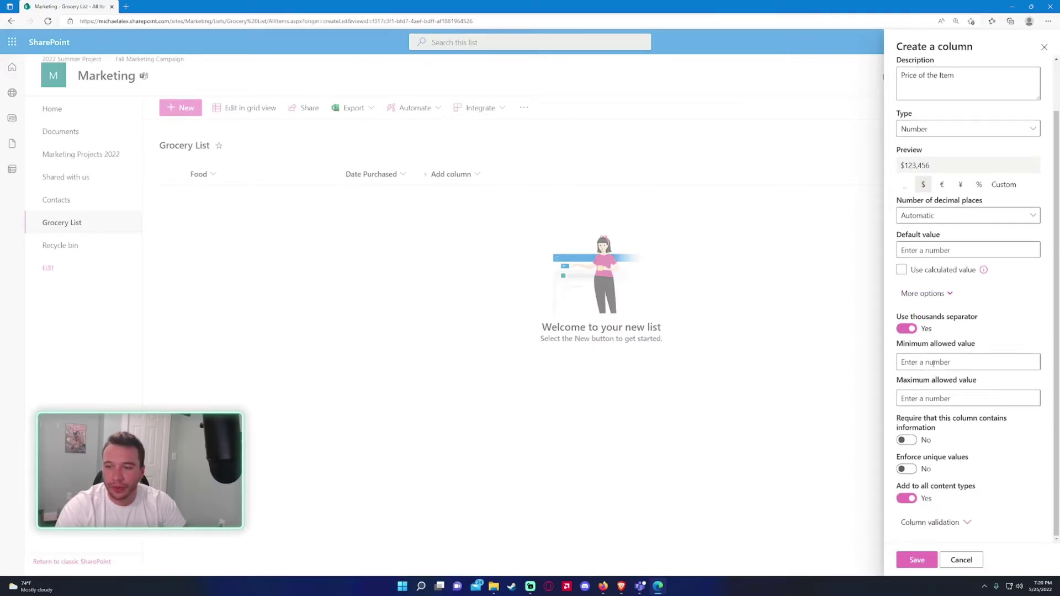
{"action": "left_click", "coordinate": [906, 440]}
{"action": "left_click", "coordinate": [921, 557]}
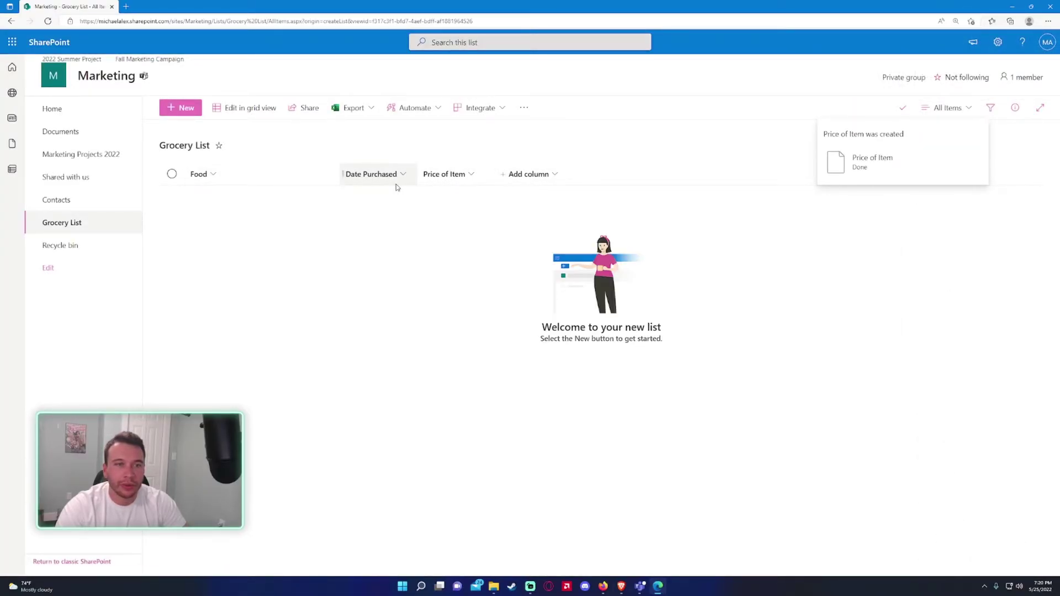
Step: Add a required 'Quantity of Items' number column with no currency symbol, then refresh the page
{"action": "left_click", "coordinate": [529, 178]}
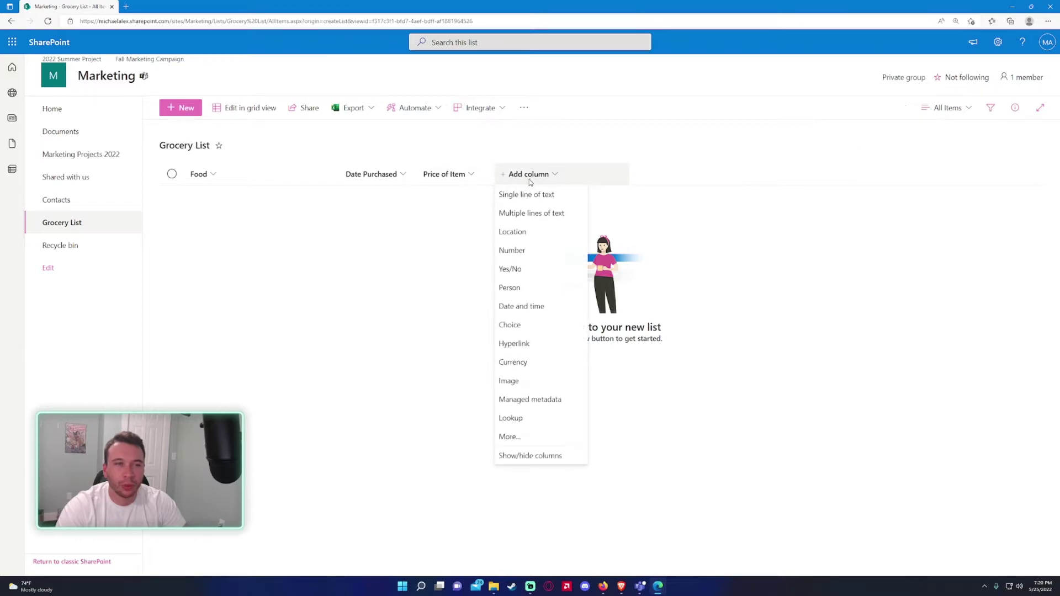
{"action": "left_click", "coordinate": [544, 251]}
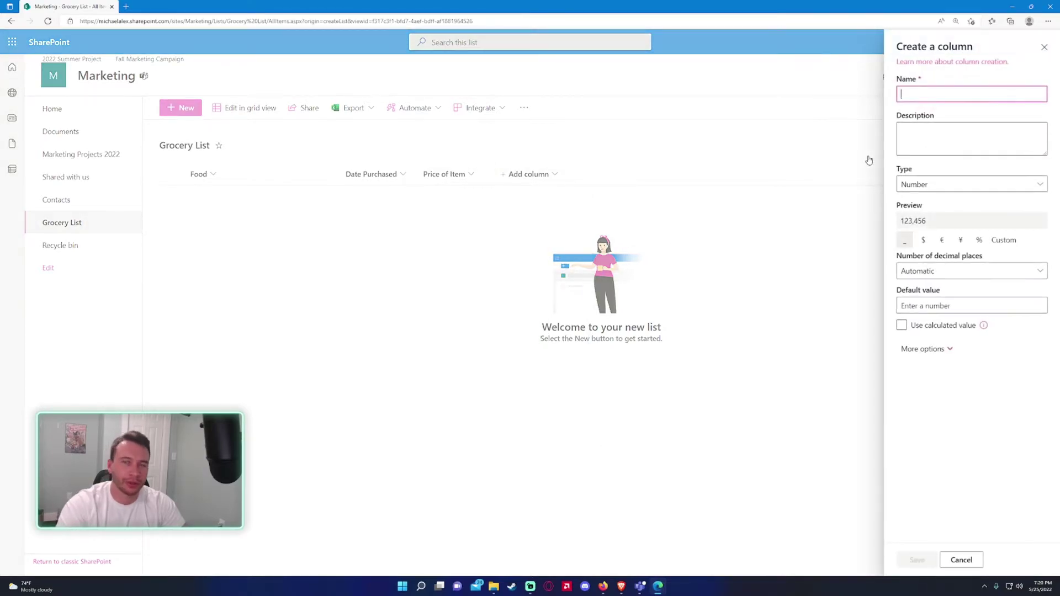
{"action": "type", "text": "Quantity of Items"}
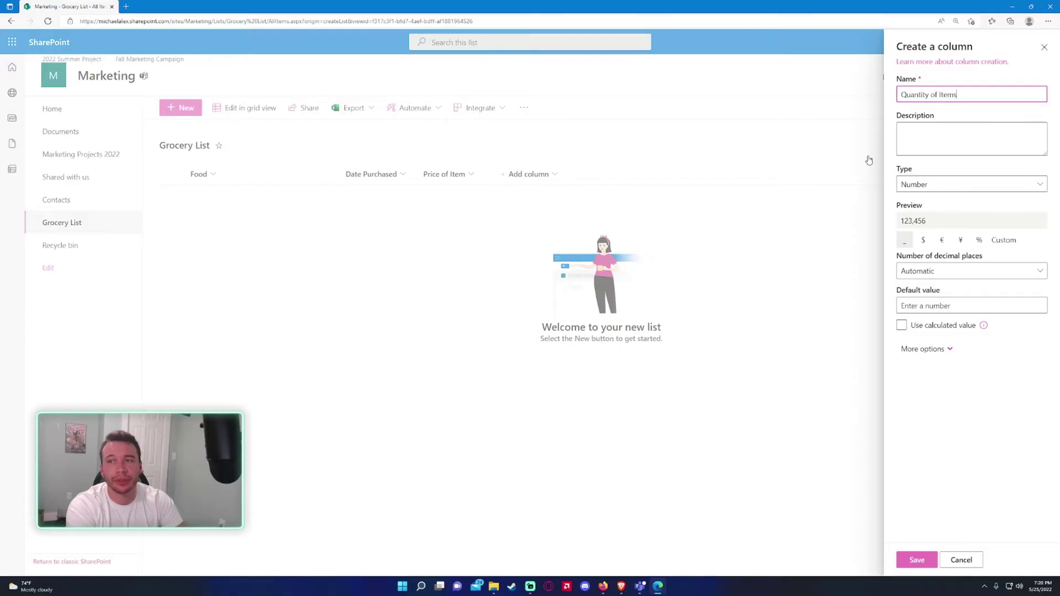
{"action": "key", "text": "Tab"}
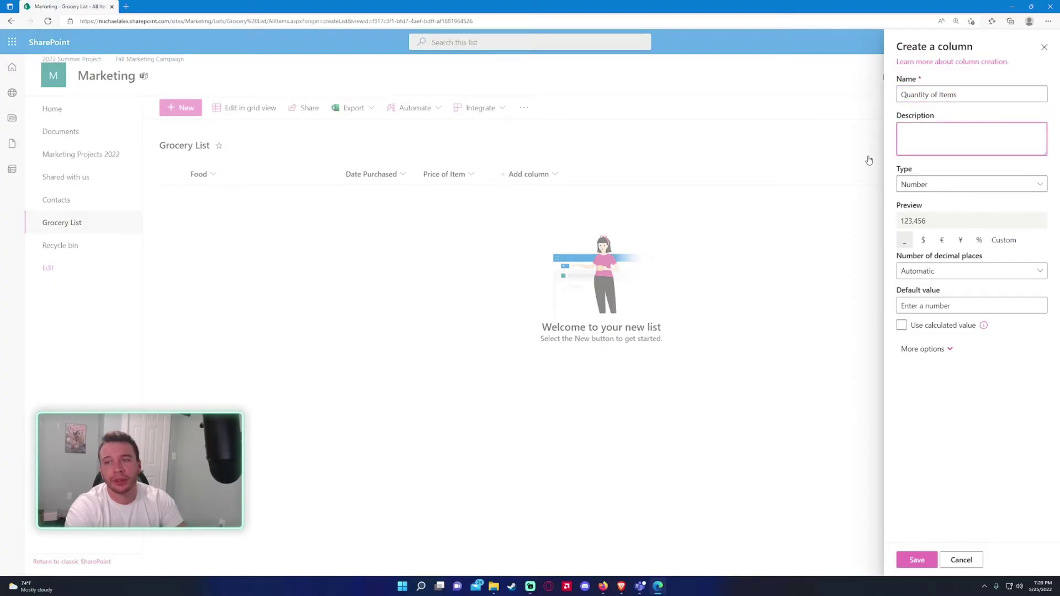
{"action": "left_click", "coordinate": [923, 241]}
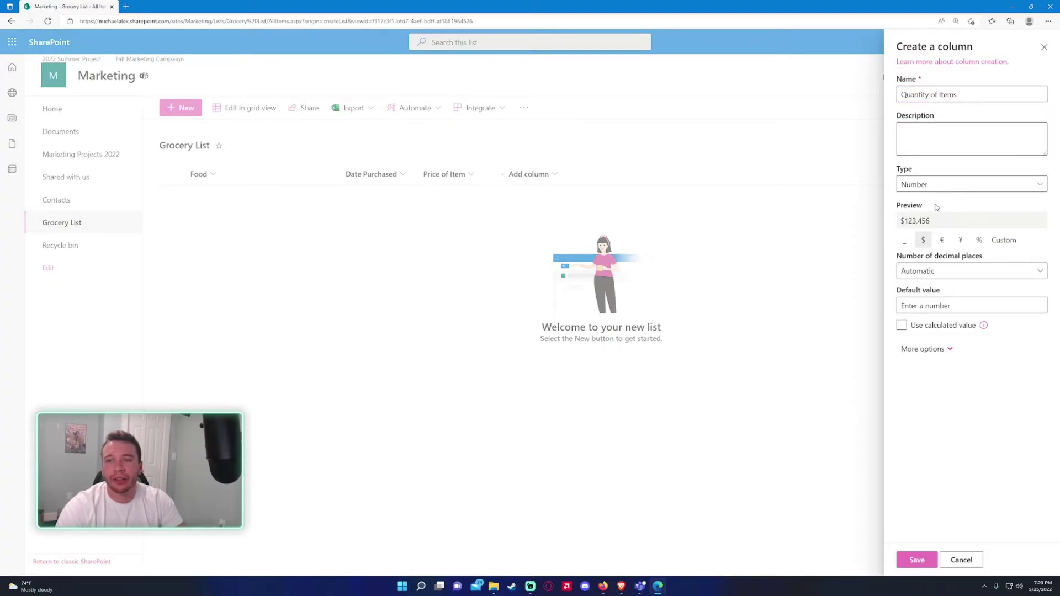
{"action": "left_click", "coordinate": [905, 242]}
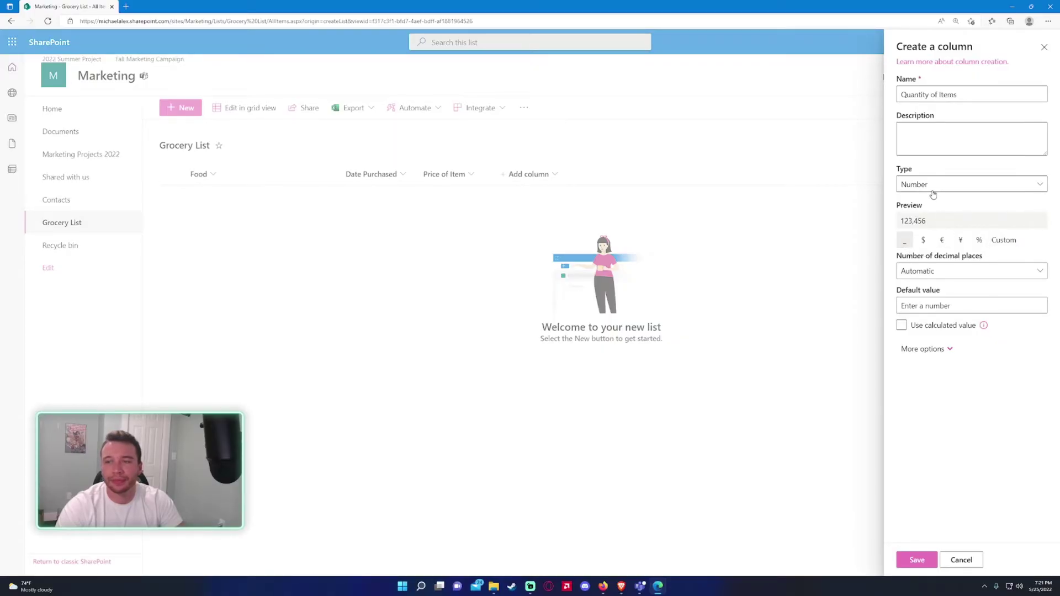
{"action": "left_click", "coordinate": [927, 350]}
{"action": "left_click", "coordinate": [906, 495]}
{"action": "left_click", "coordinate": [909, 565]}
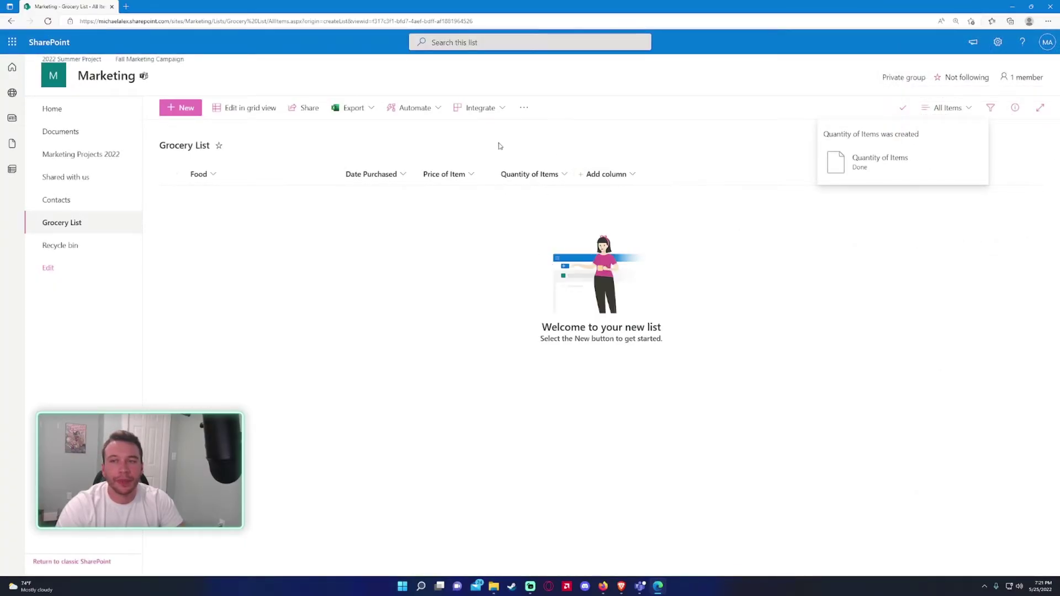
{"action": "left_click", "coordinate": [47, 21]}
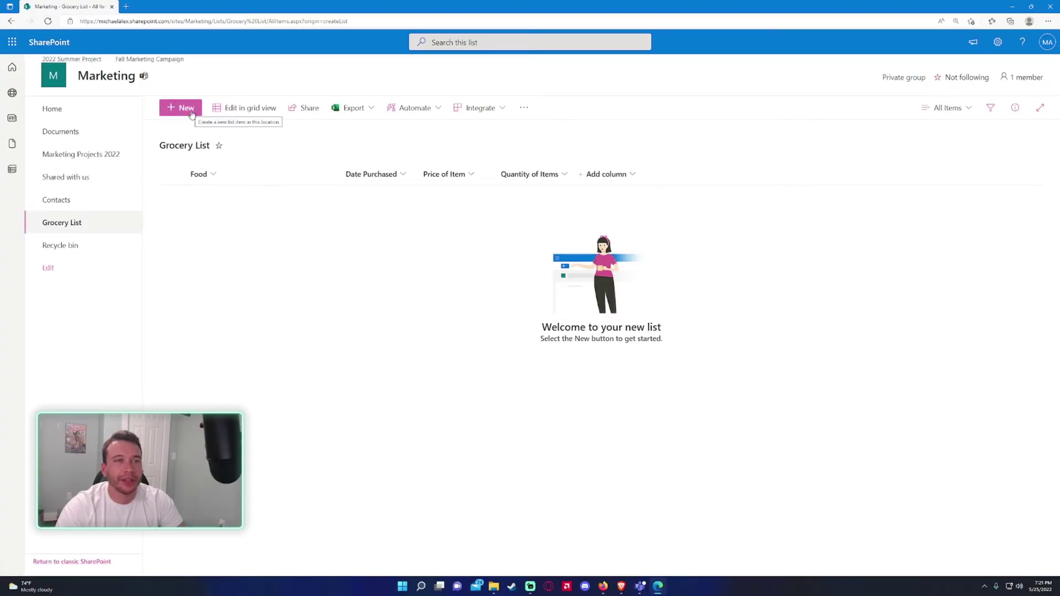
Step: Add item 'Pack of Chicken Breast' dated 5/22/2022, price 10.99, quantity 3
{"action": "left_click", "coordinate": [187, 109]}
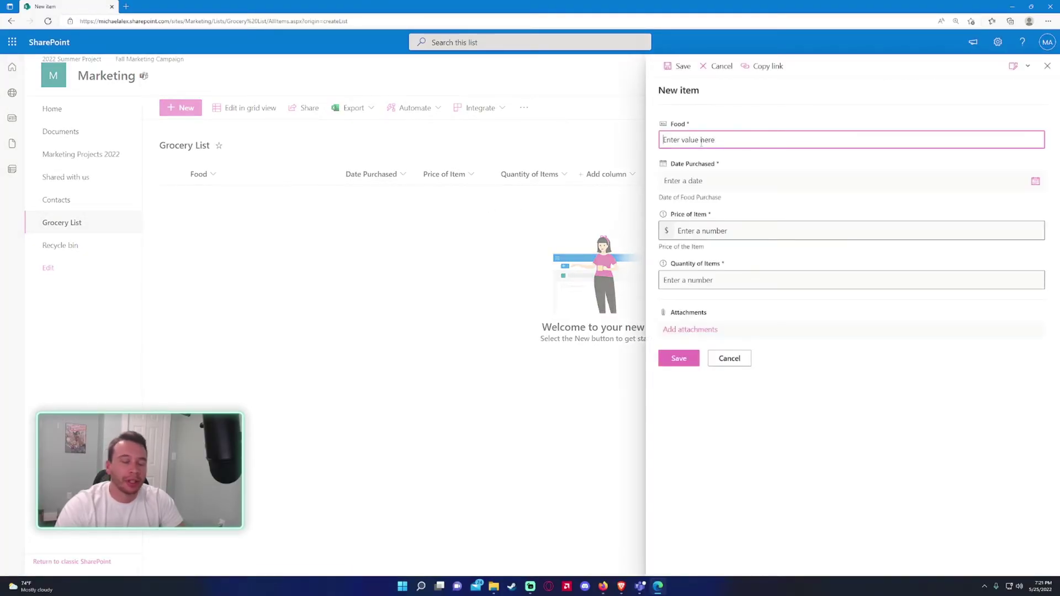
{"action": "type", "text": "Pack of Chicken Breast"}
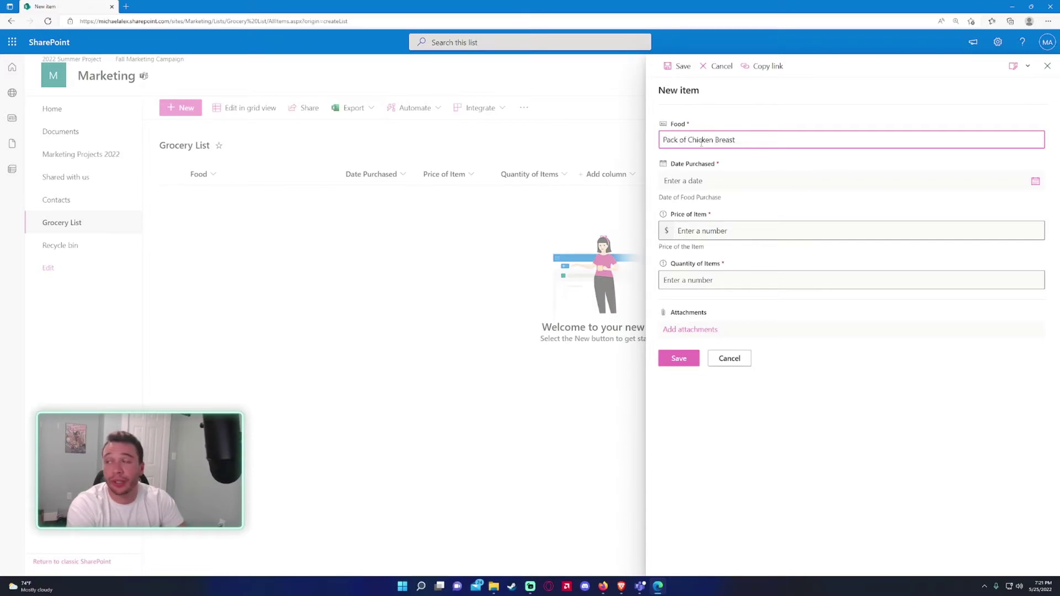
{"action": "left_click", "coordinate": [709, 175]}
{"action": "left_click", "coordinate": [986, 185]}
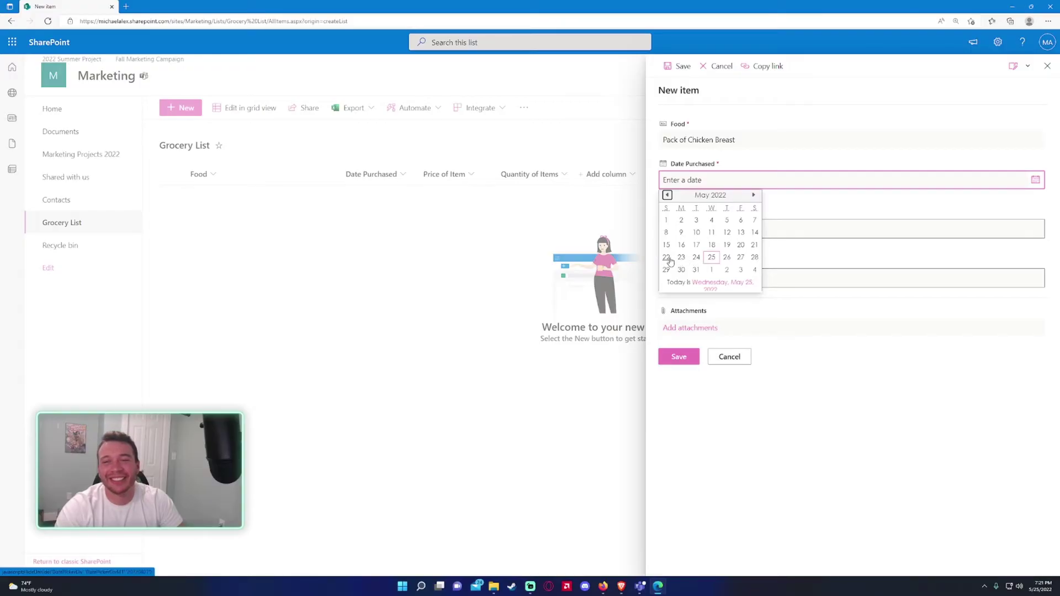
{"action": "left_click", "coordinate": [666, 257]}
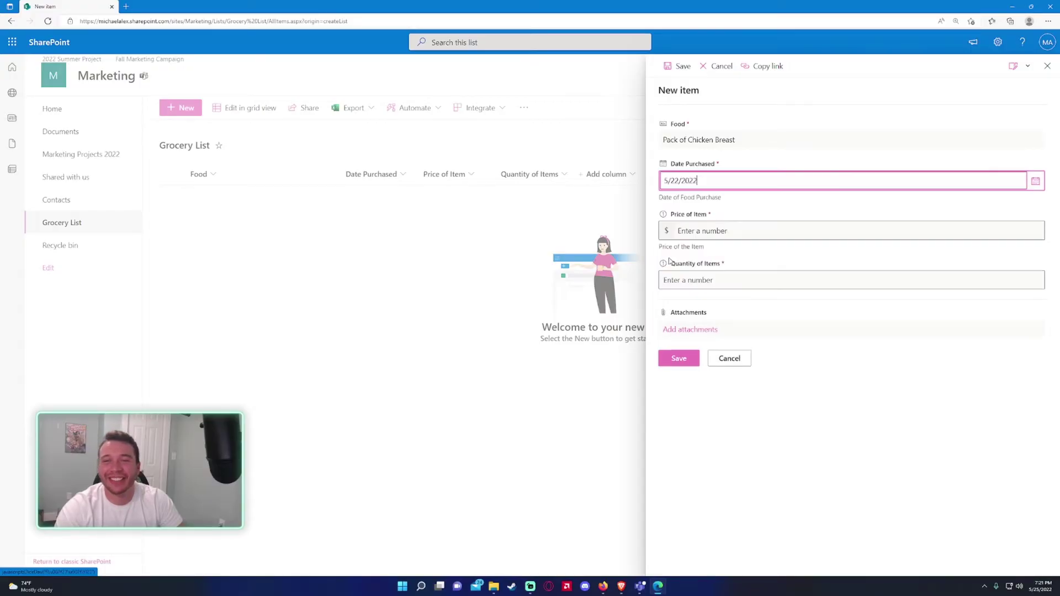
{"action": "left_click", "coordinate": [712, 232]}
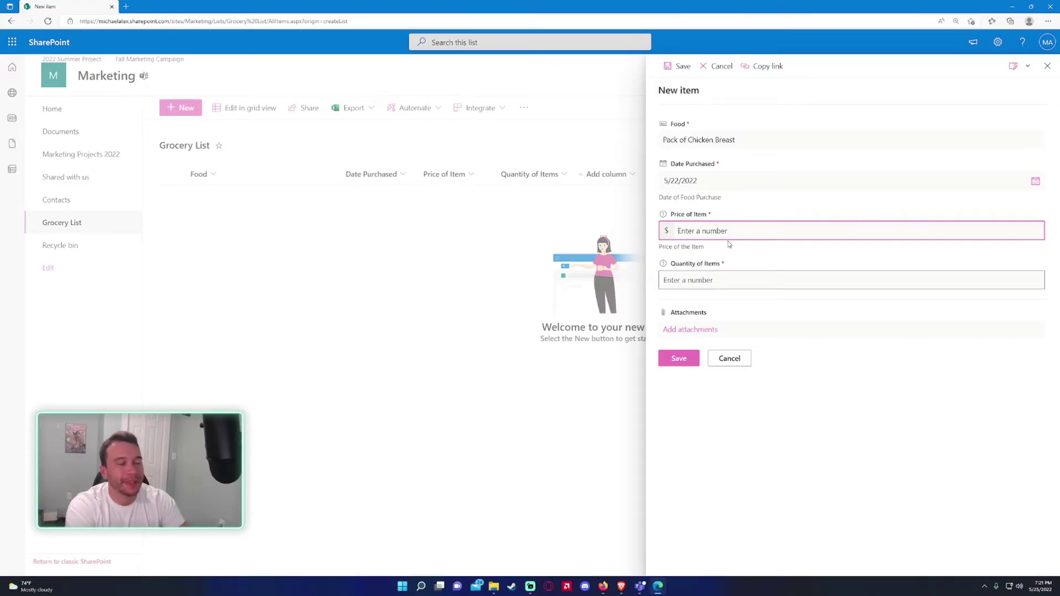
{"action": "type", "text": "1"}
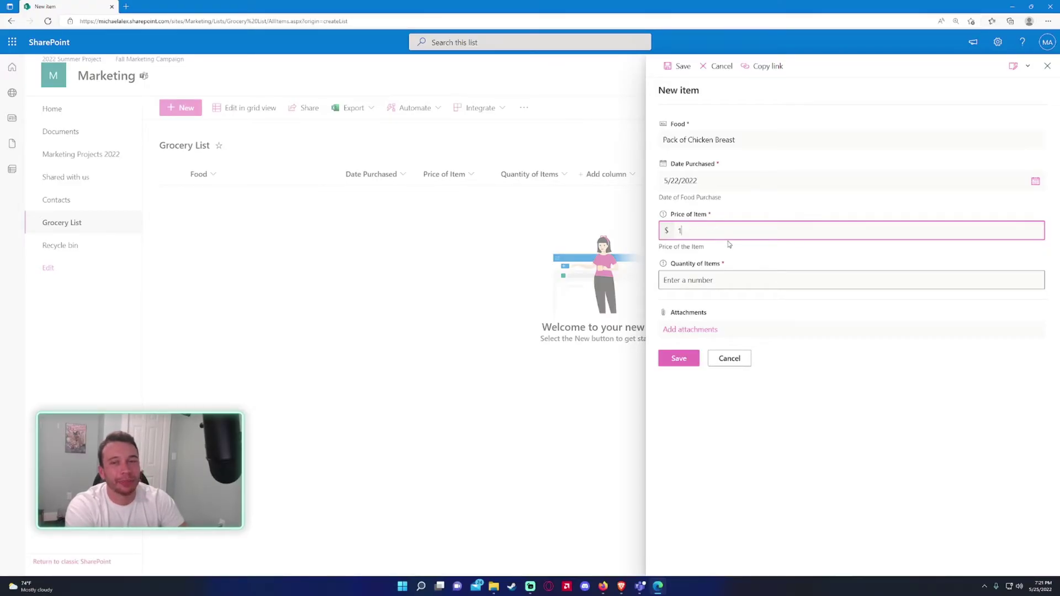
{"action": "type", "text": "0.99"}
{"action": "key", "text": "Tab"}
{"action": "type", "text": "3"}
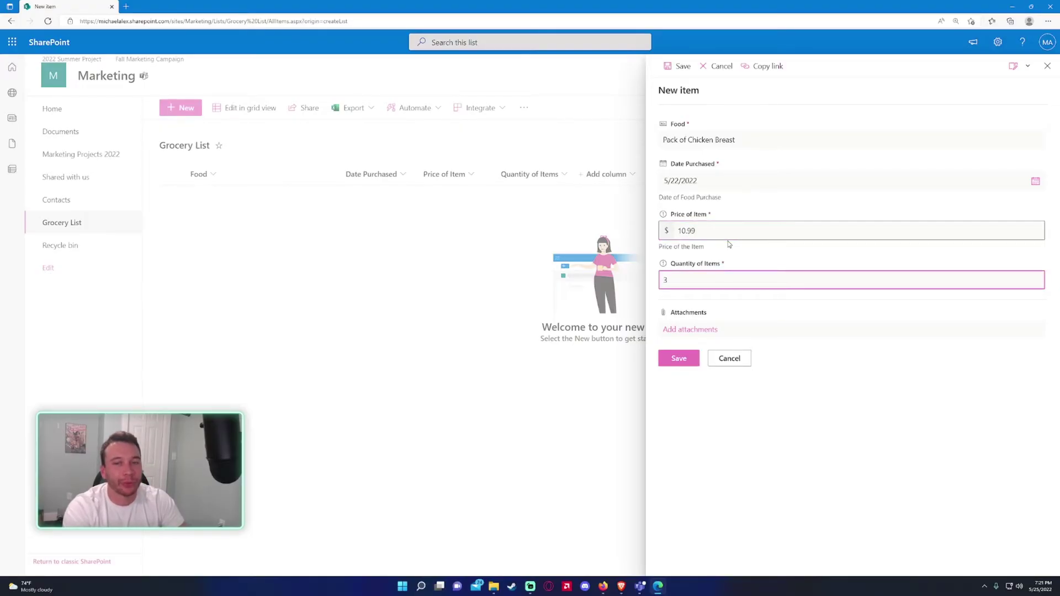
{"action": "left_click", "coordinate": [679, 359]}
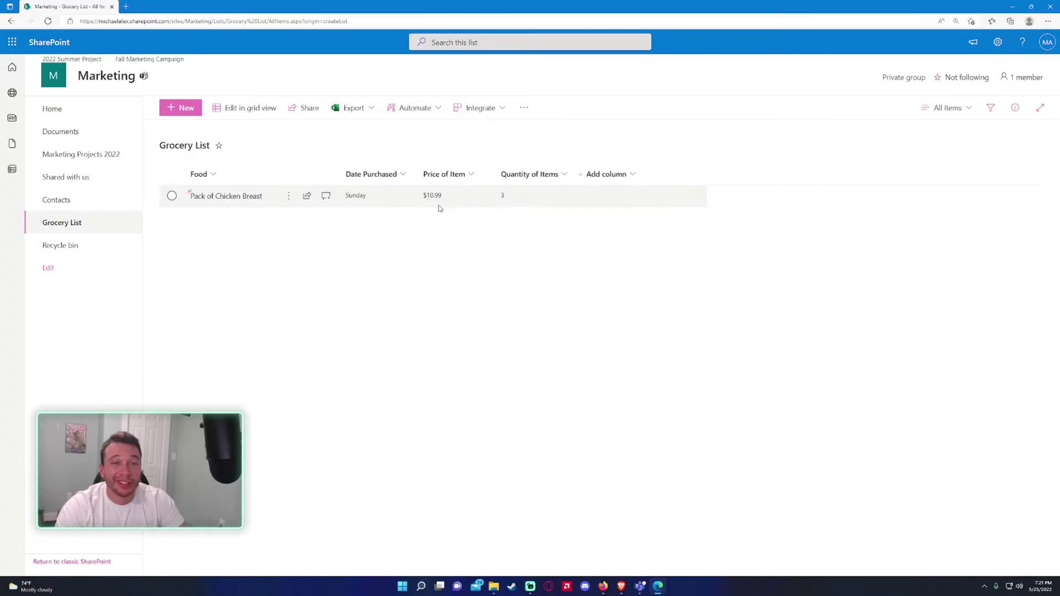
Step: Add item '5lb of Jasmine Rice' dated 5/22/2022, price 6.99, quantity 1
{"action": "left_click", "coordinate": [194, 112]}
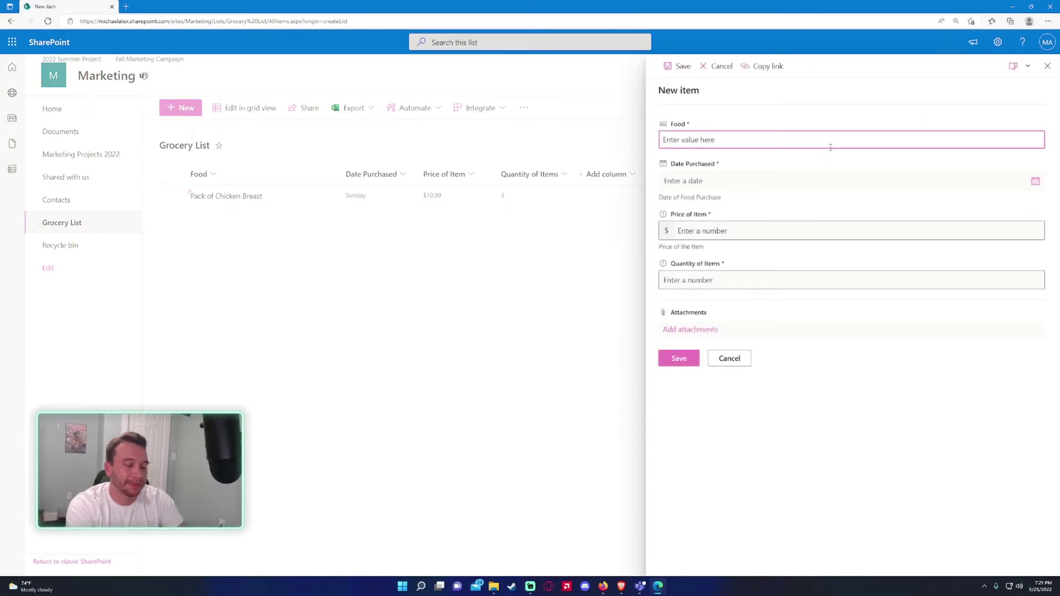
{"action": "type", "text": "5LB of Jasmine Rice"}
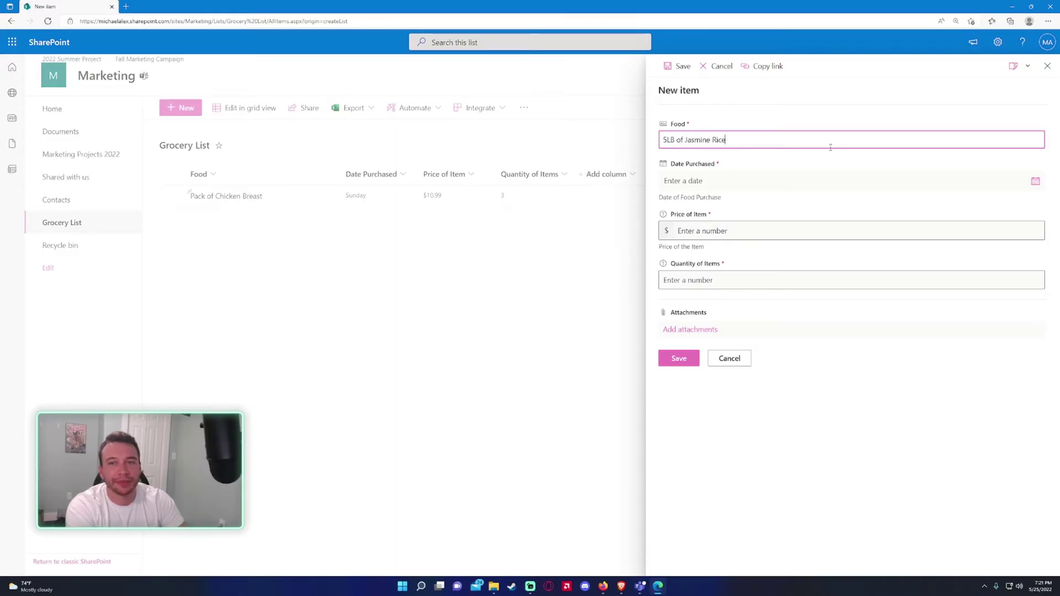
{"action": "key", "text": "Tab"}
{"action": "left_click", "coordinate": [1035, 181]}
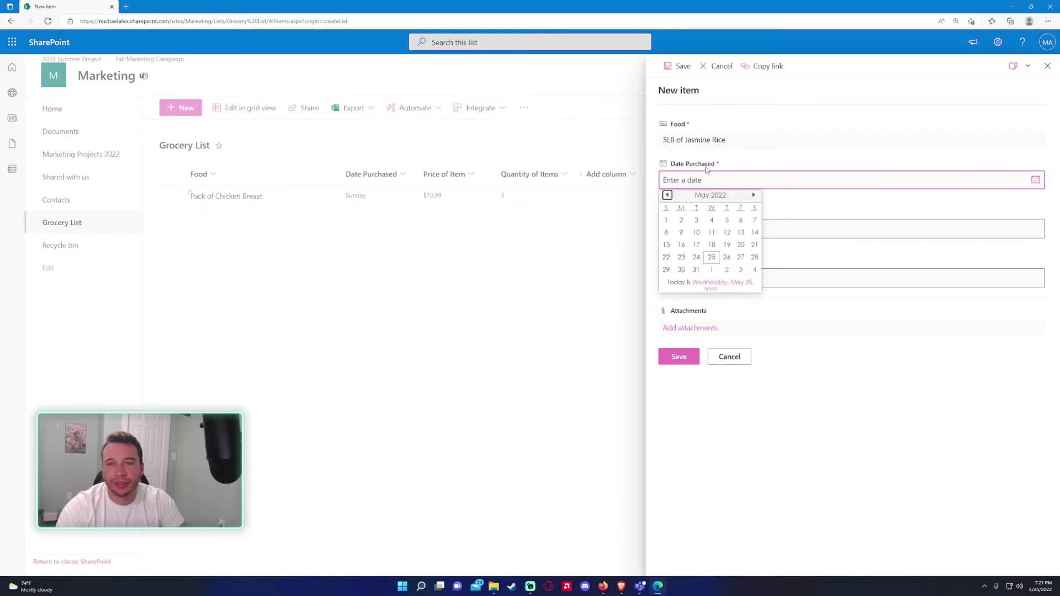
{"action": "left_click", "coordinate": [678, 254]}
{"action": "key", "text": "shift+Tab"}
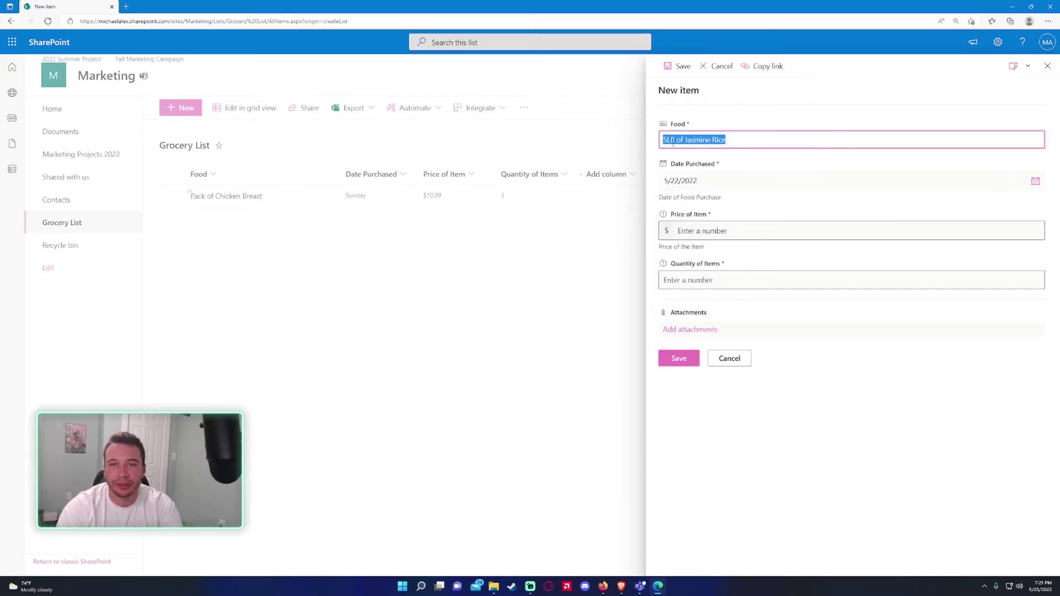
{"action": "key", "text": "Left"}
{"action": "key", "text": "Right"}
{"action": "key", "text": "Delete"}
{"action": "key", "text": "Delete"}
{"action": "type", "text": "lb"}
{"action": "left_click", "coordinate": [757, 235]}
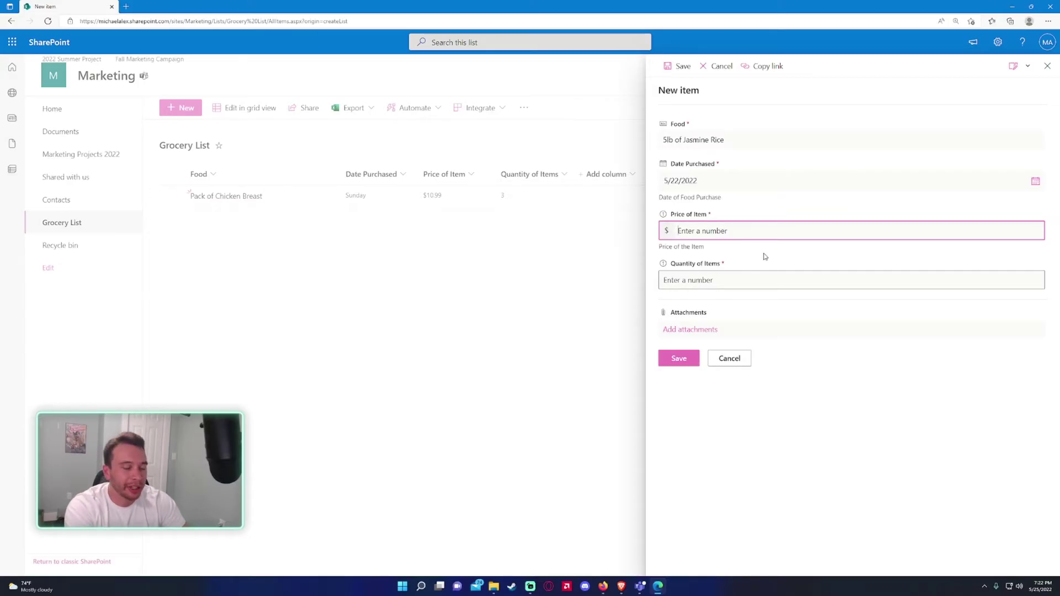
{"action": "type", "text": "6.99"}
{"action": "key", "text": "Tab"}
{"action": "type", "text": "1"}
{"action": "left_click", "coordinate": [682, 360]}
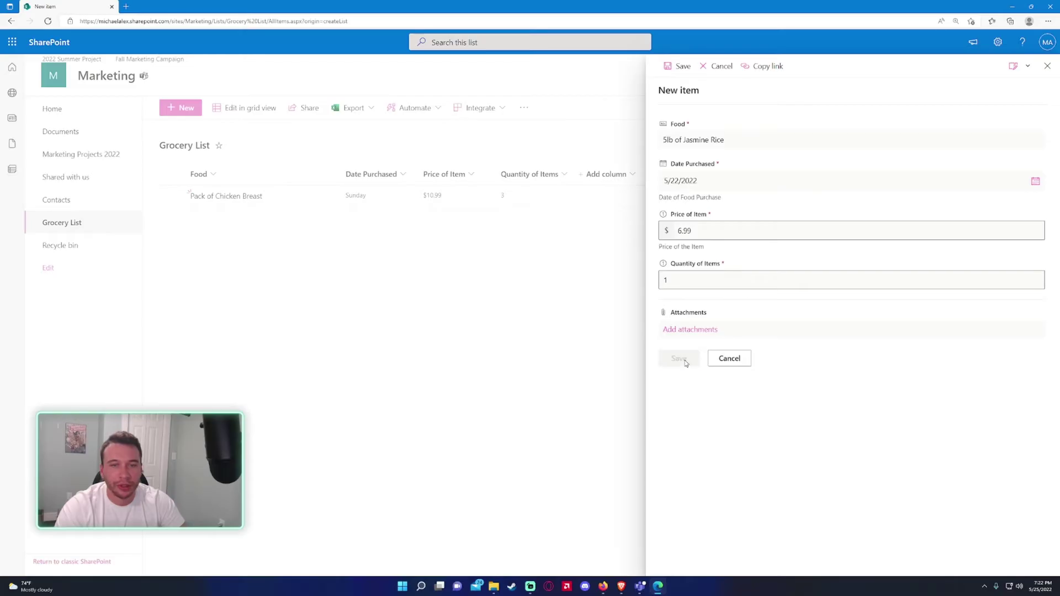
Step: Add item 'Avocados' dated 5/22/2022, price 1.5, quantity 3
{"action": "left_click", "coordinate": [185, 109]}
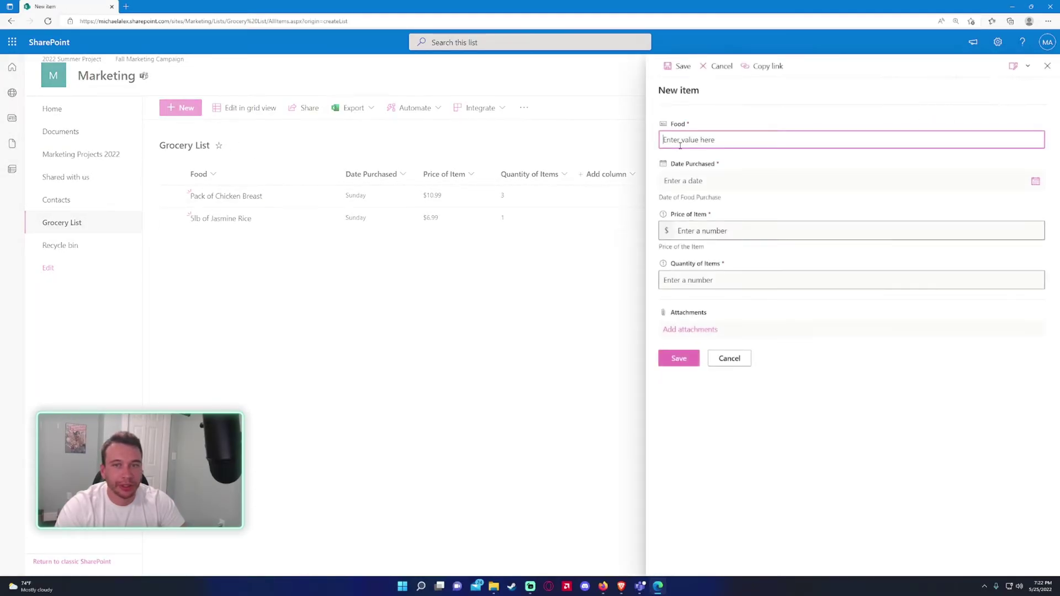
{"action": "type", "text": "Avocados"}
{"action": "key", "text": "Tab"}
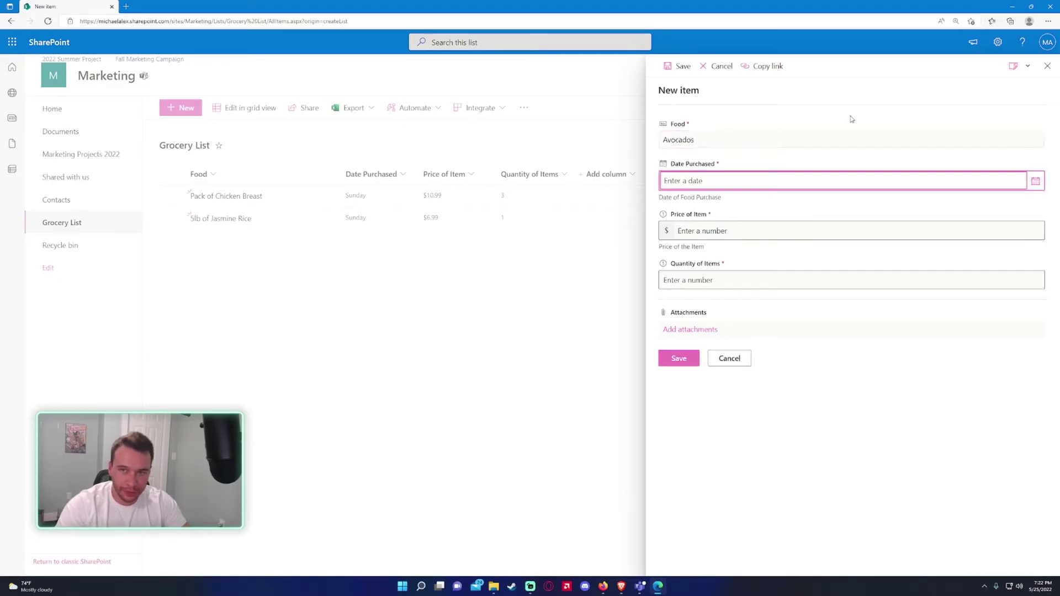
{"action": "left_click", "coordinate": [1035, 181]}
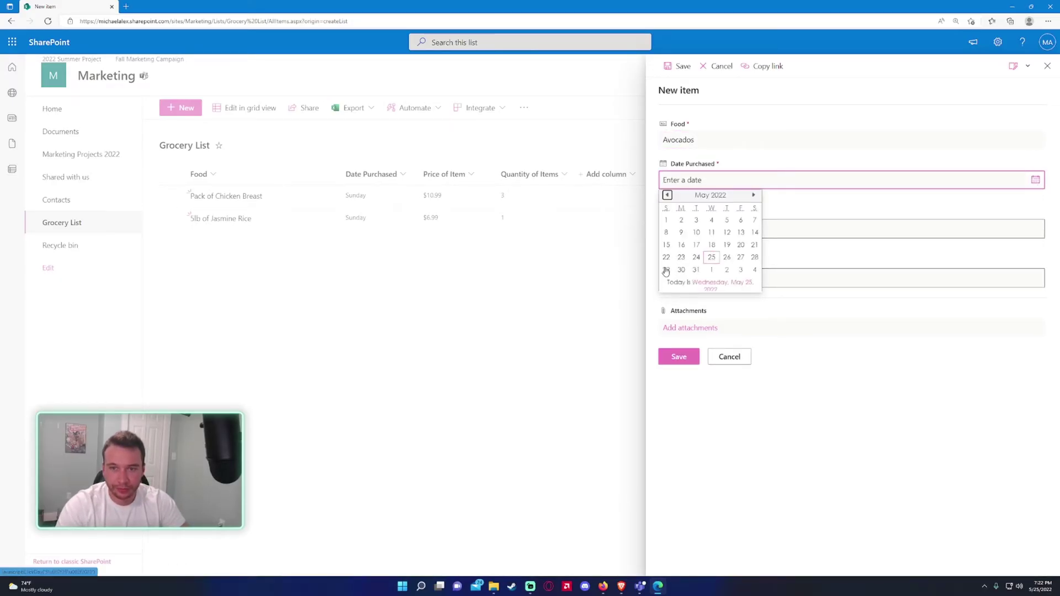
{"action": "left_click", "coordinate": [665, 258]}
{"action": "left_click", "coordinate": [692, 232]}
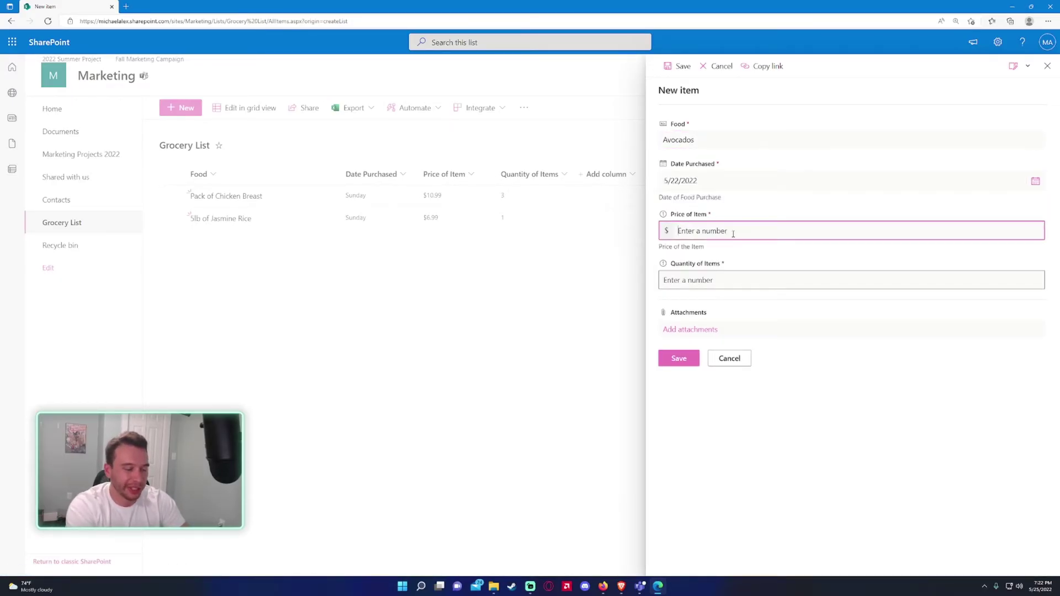
{"action": "type", "text": "1.50"}
{"action": "left_click", "coordinate": [720, 280]}
{"action": "type", "text": "3"}
{"action": "left_click", "coordinate": [681, 367]}
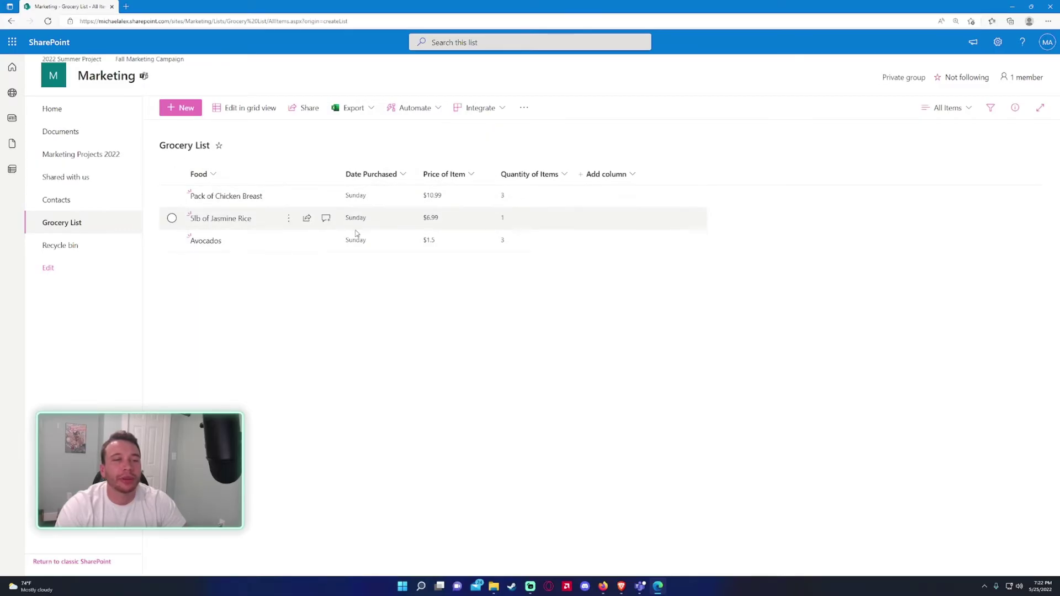
Step: Sort the Grocery List A to Z by Food
{"action": "left_click", "coordinate": [403, 175]}
{"action": "left_click", "coordinate": [253, 174]}
{"action": "left_click", "coordinate": [255, 175]}
{"action": "left_click", "coordinate": [220, 197]}
Step: Filter the Food column to show only Pack of Chicken Breast
{"action": "left_click", "coordinate": [221, 175]}
{"action": "left_click", "coordinate": [233, 234]}
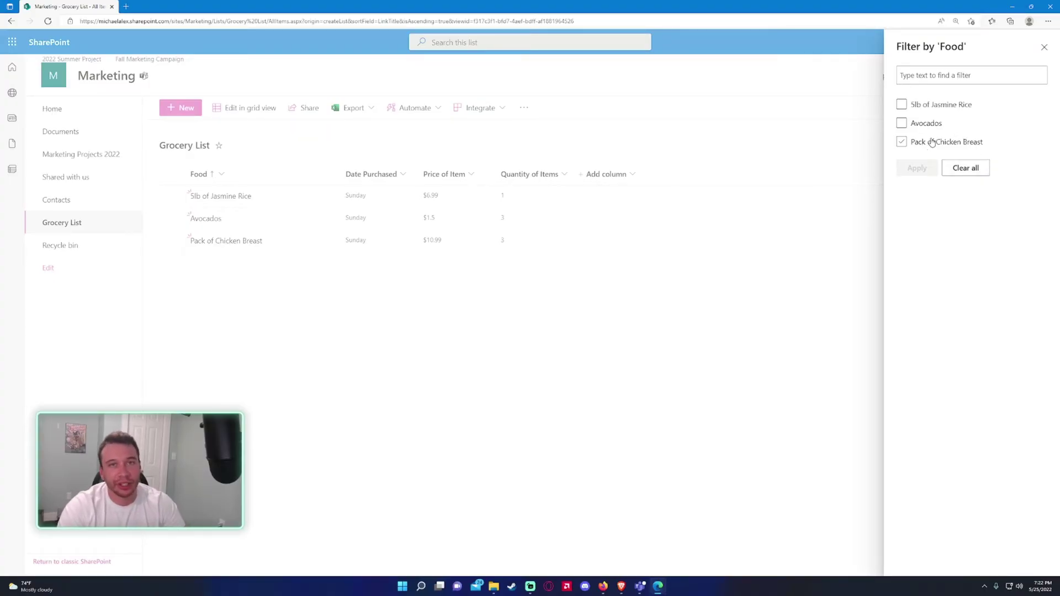
{"action": "left_click", "coordinate": [932, 143]}
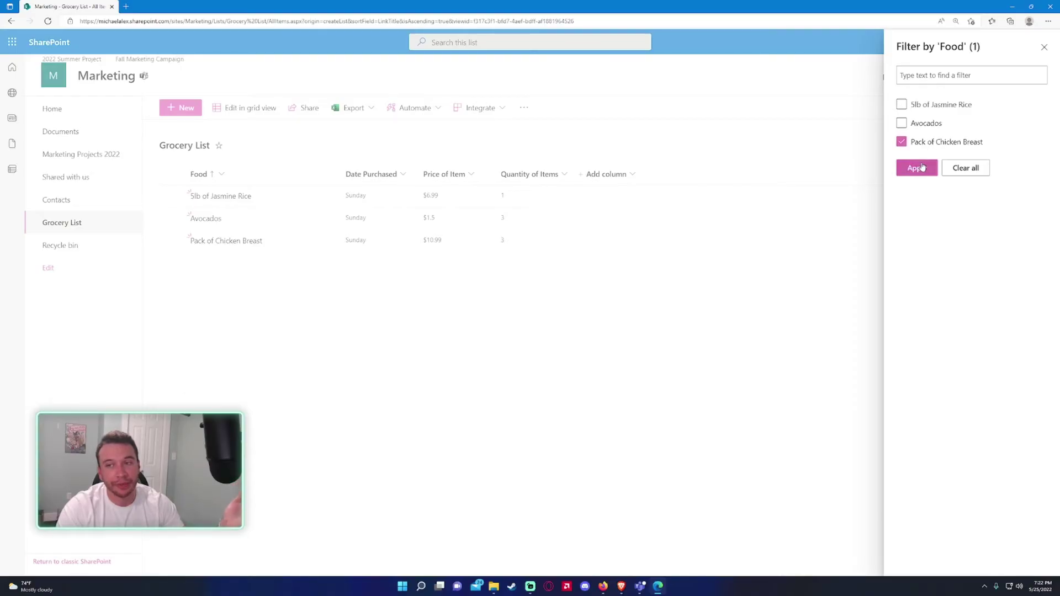
{"action": "left_click", "coordinate": [917, 167]}
Step: Uncheck Pack of Chicken Breast and apply the empty Food filter to show all rows
{"action": "left_click", "coordinate": [267, 176]}
{"action": "left_click", "coordinate": [231, 230]}
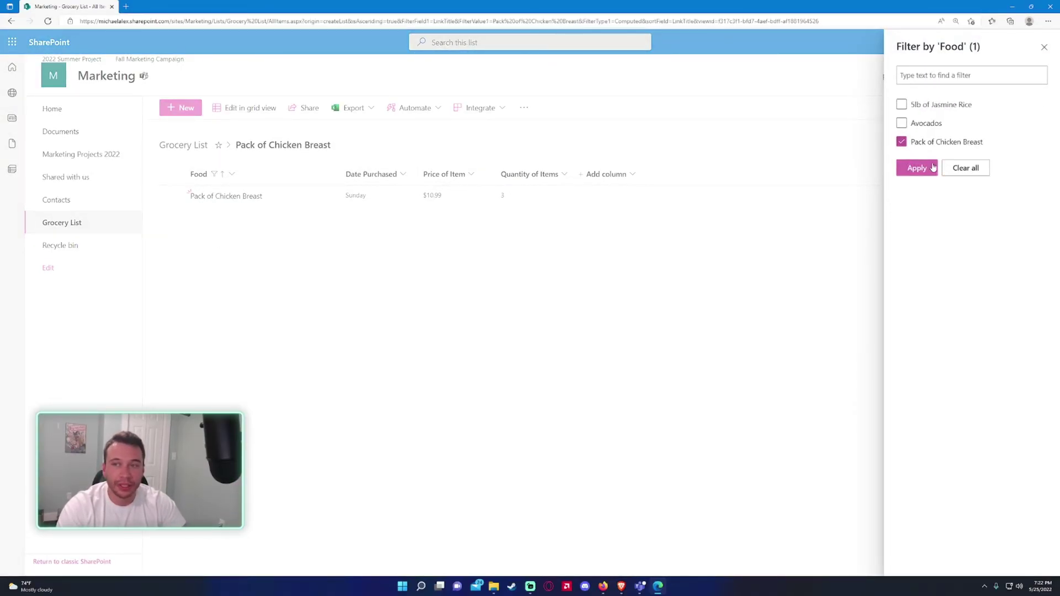
{"action": "left_click", "coordinate": [919, 145]}
{"action": "left_click", "coordinate": [916, 168]}
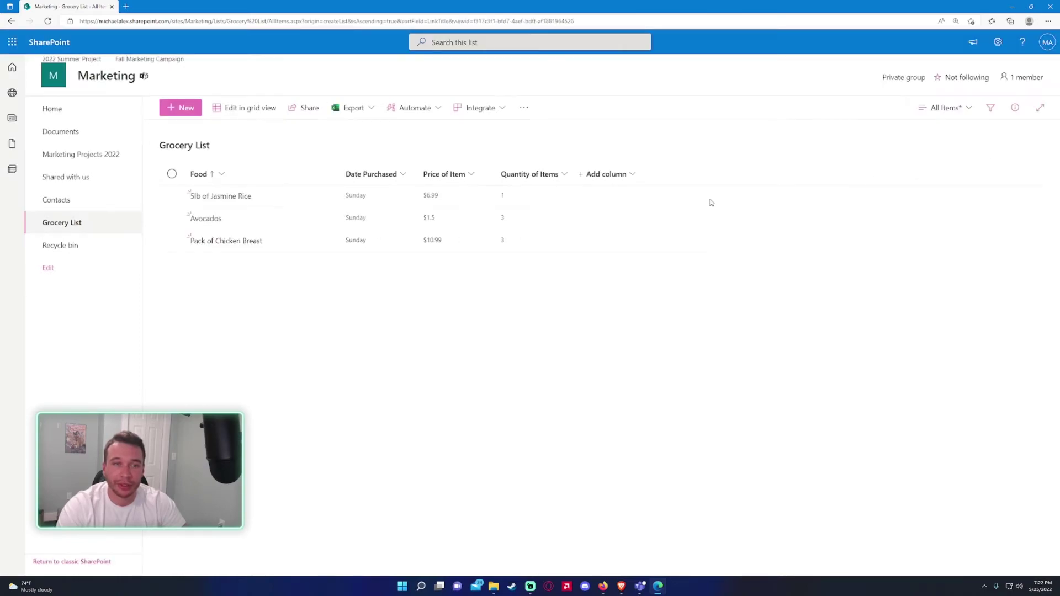
{"action": "left_click", "coordinate": [200, 174]}
Step: Group the list by Food into Jasmine Rice, Avocados and Pack of Chicken Breast groups
{"action": "left_click", "coordinate": [229, 253]}
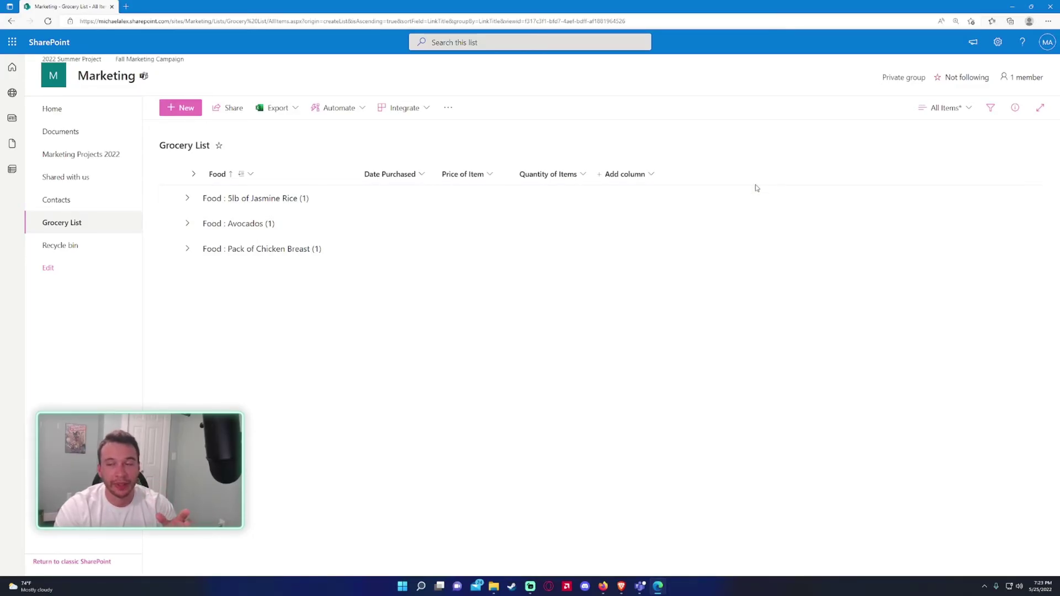
{"action": "left_click", "coordinate": [938, 108]}
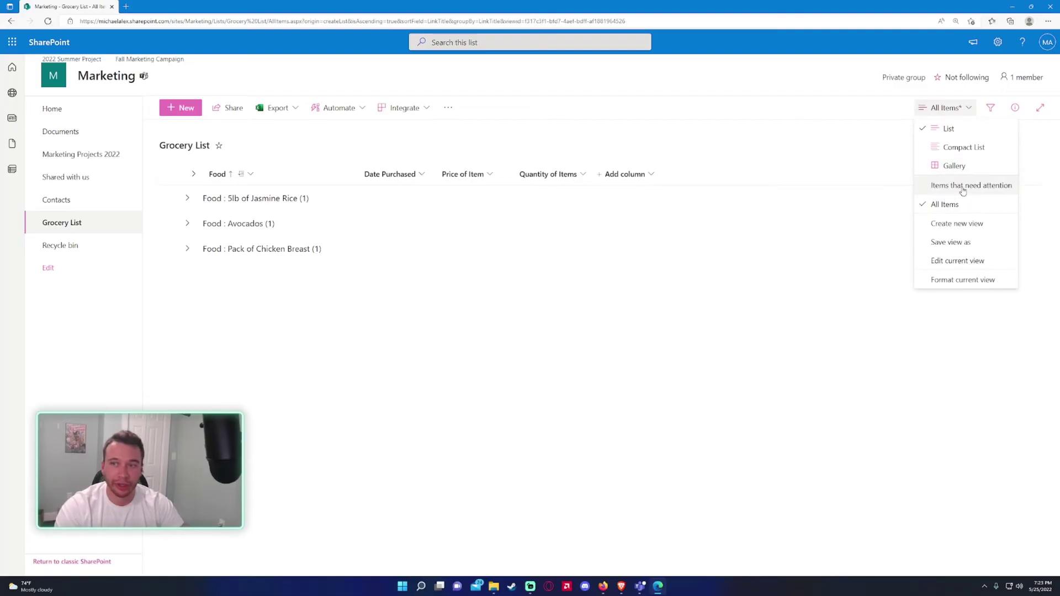
Step: Create a new view named 'Group By View', keeping it public
{"action": "left_click", "coordinate": [946, 230]}
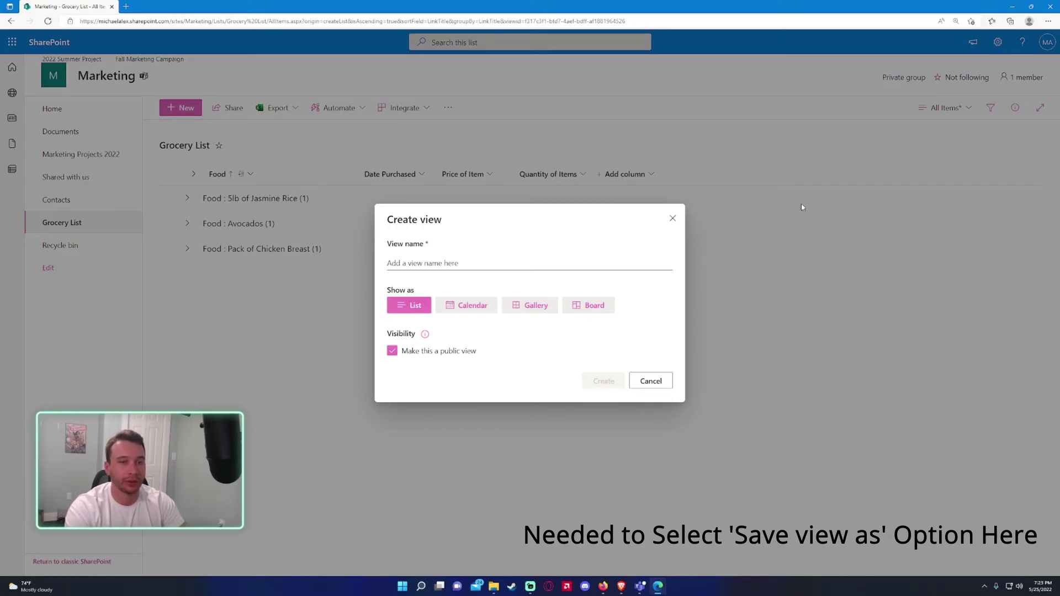
{"action": "left_click", "coordinate": [656, 263]}
{"action": "type", "text": "Grou"}
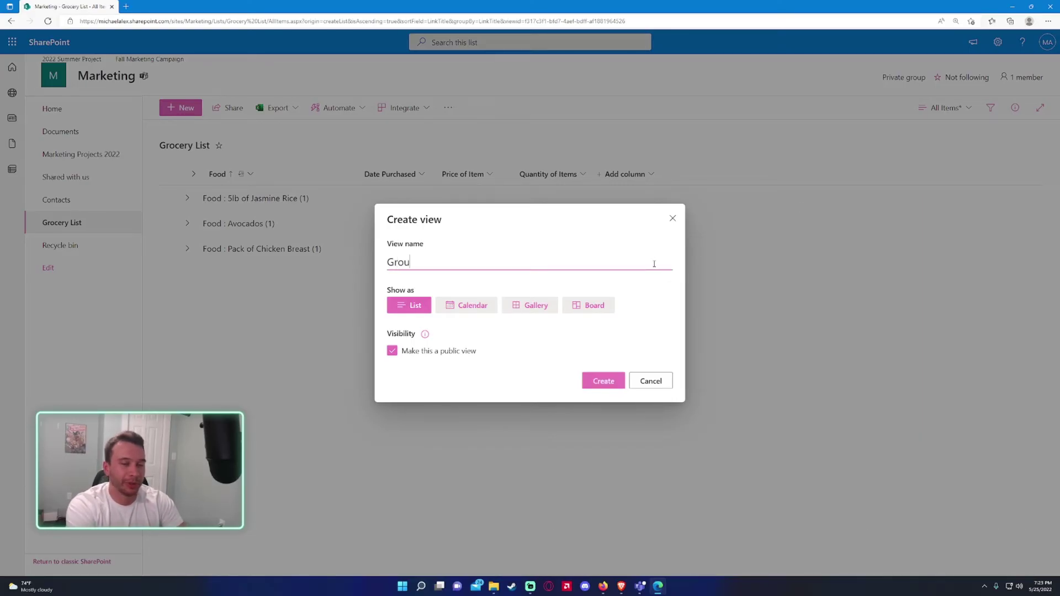
{"action": "type", "text": "p By View"}
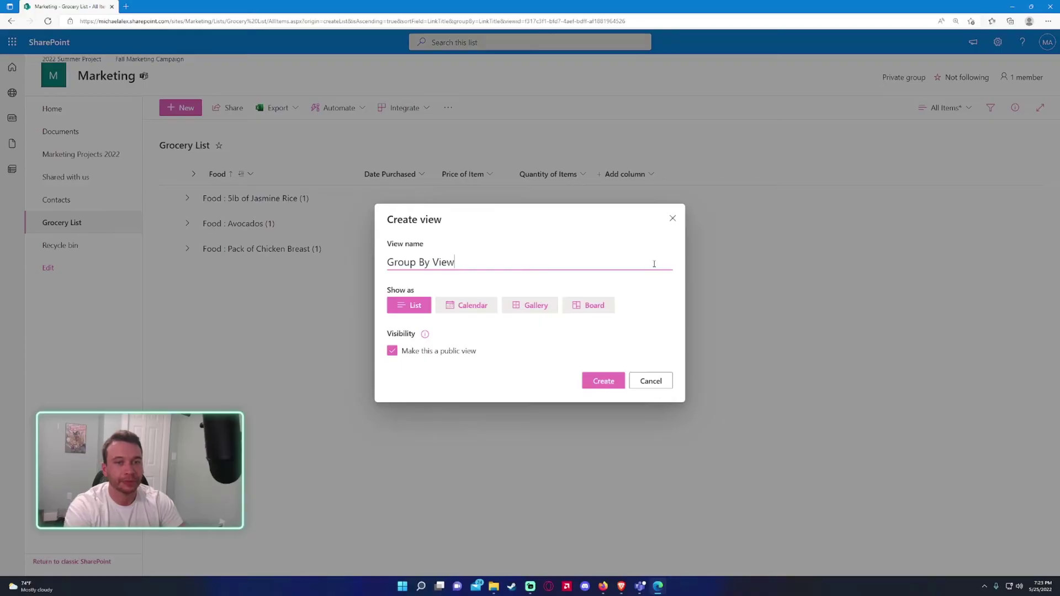
{"action": "key", "text": "Tab"}
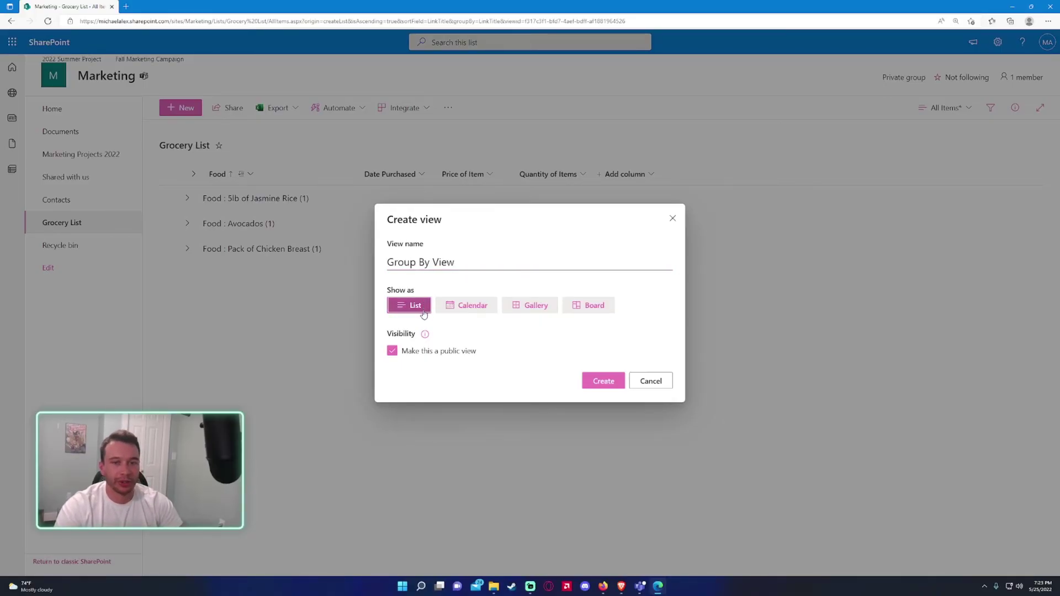
{"action": "mouse_move", "coordinate": [423, 340]}
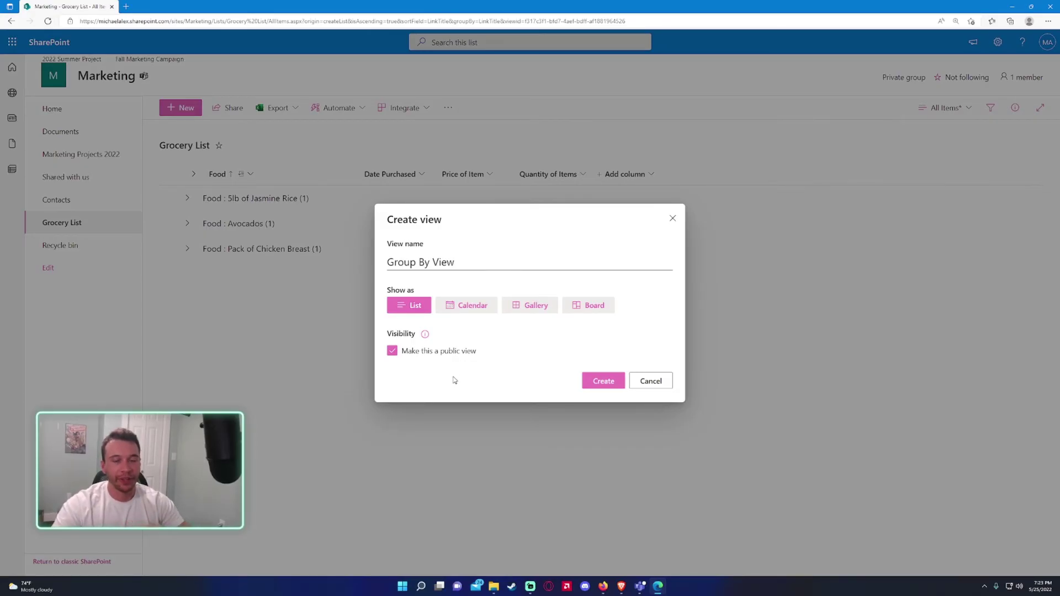
{"action": "left_click", "coordinate": [440, 353]}
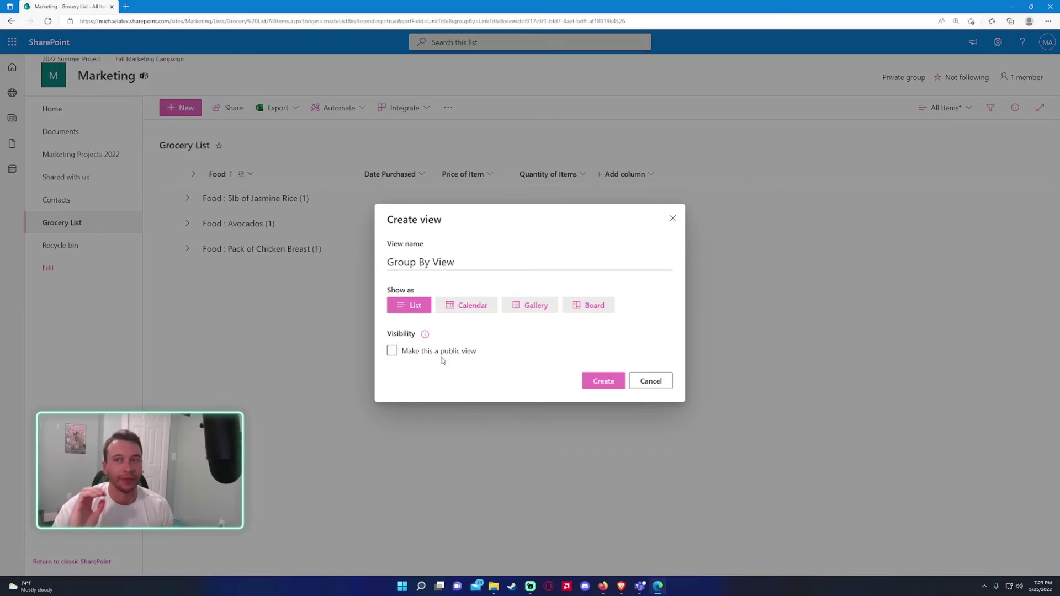
{"action": "left_click", "coordinate": [445, 352]}
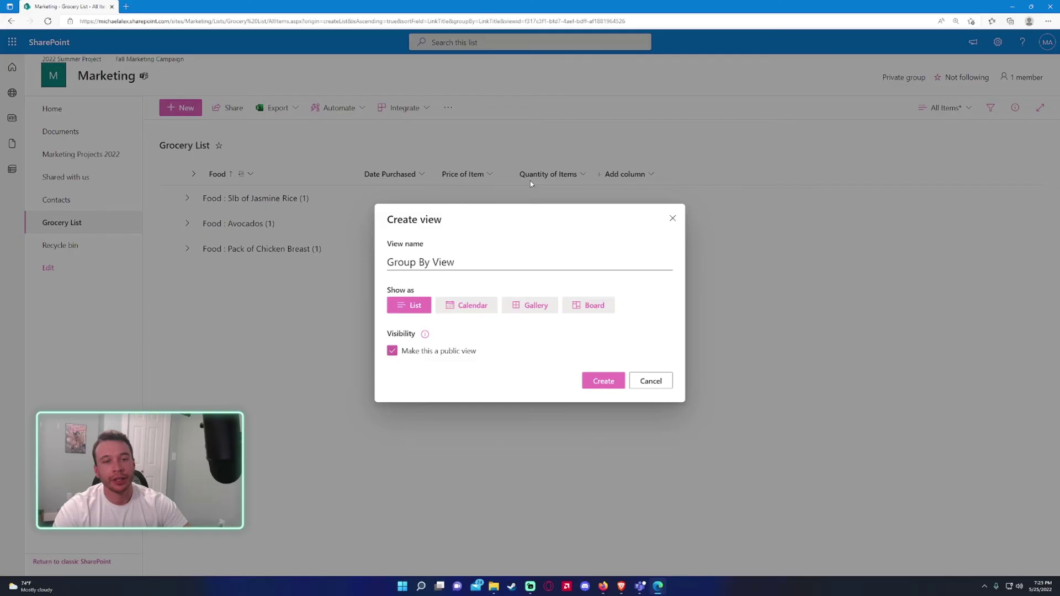
{"action": "left_click", "coordinate": [588, 384]}
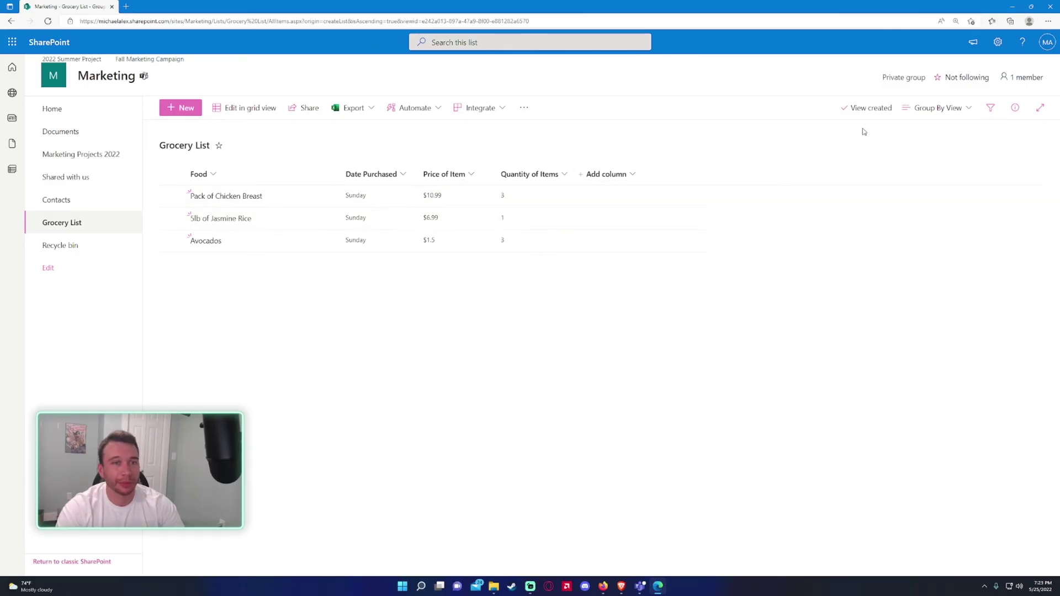
Step: In Group By View, group the items by Food and collapse all groups
{"action": "left_click", "coordinate": [932, 109]}
{"action": "left_click", "coordinate": [930, 199]}
{"action": "left_click", "coordinate": [941, 110]}
{"action": "left_click", "coordinate": [947, 224]}
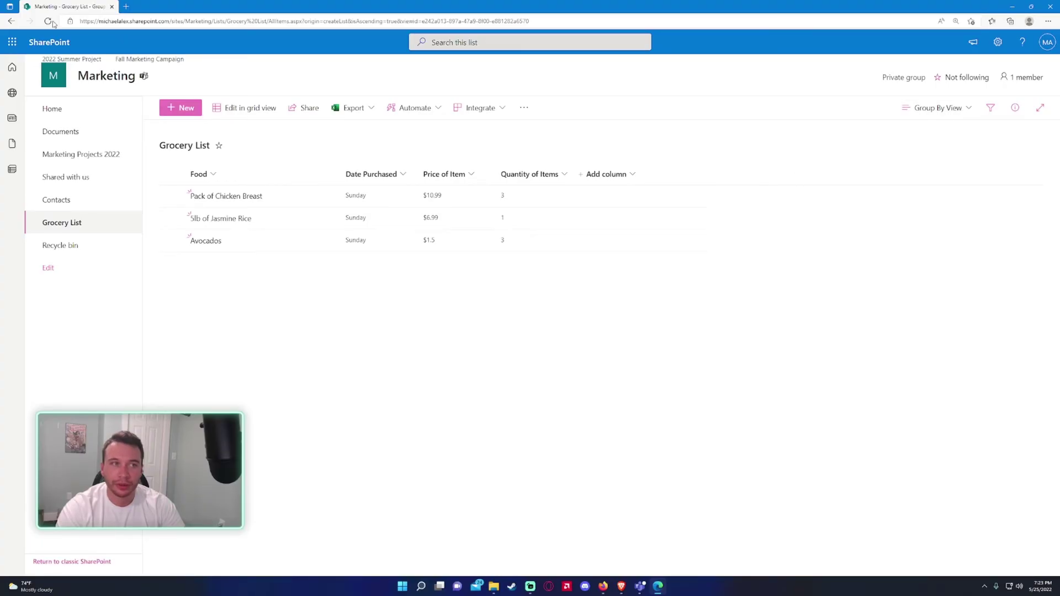
{"action": "left_click", "coordinate": [913, 110]}
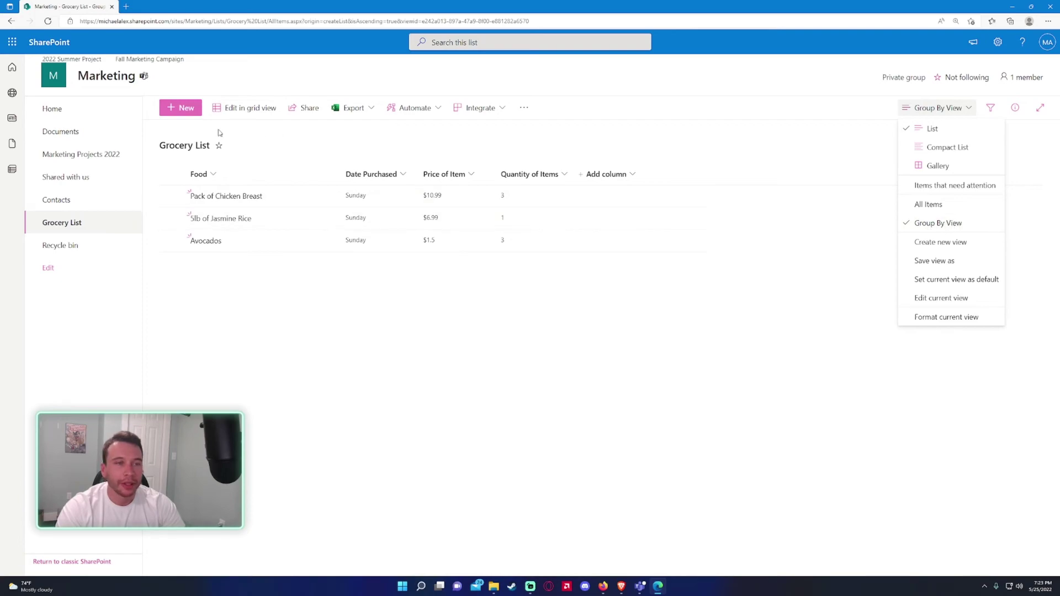
{"action": "left_click", "coordinate": [200, 174]}
{"action": "left_click", "coordinate": [226, 249]}
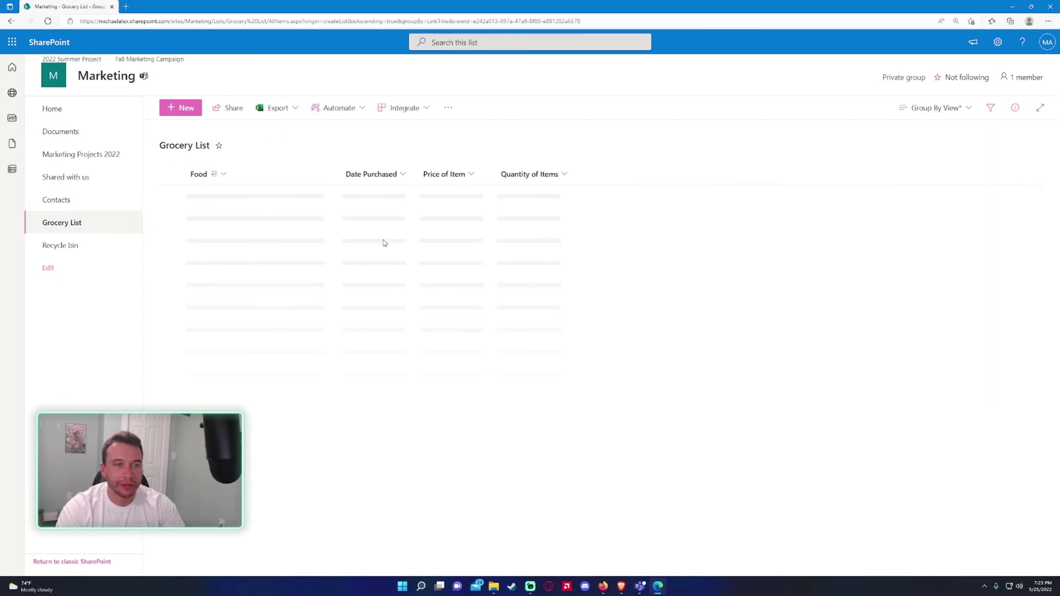
{"action": "left_click", "coordinate": [193, 174]}
Step: Save the Food grouping into Group By View, then return to All Items
{"action": "left_click", "coordinate": [932, 108]}
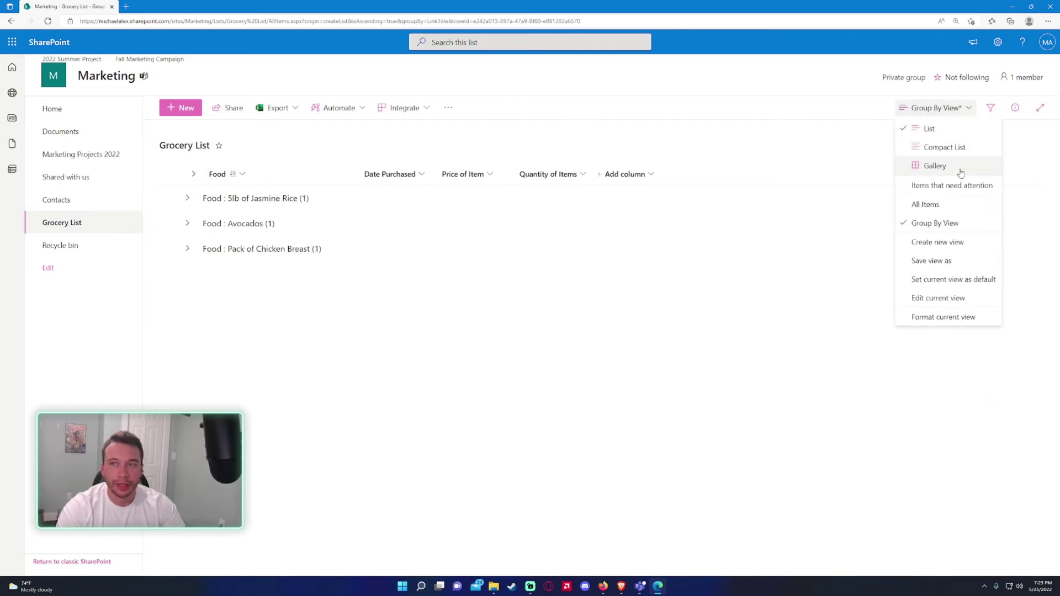
{"action": "left_click", "coordinate": [949, 260]}
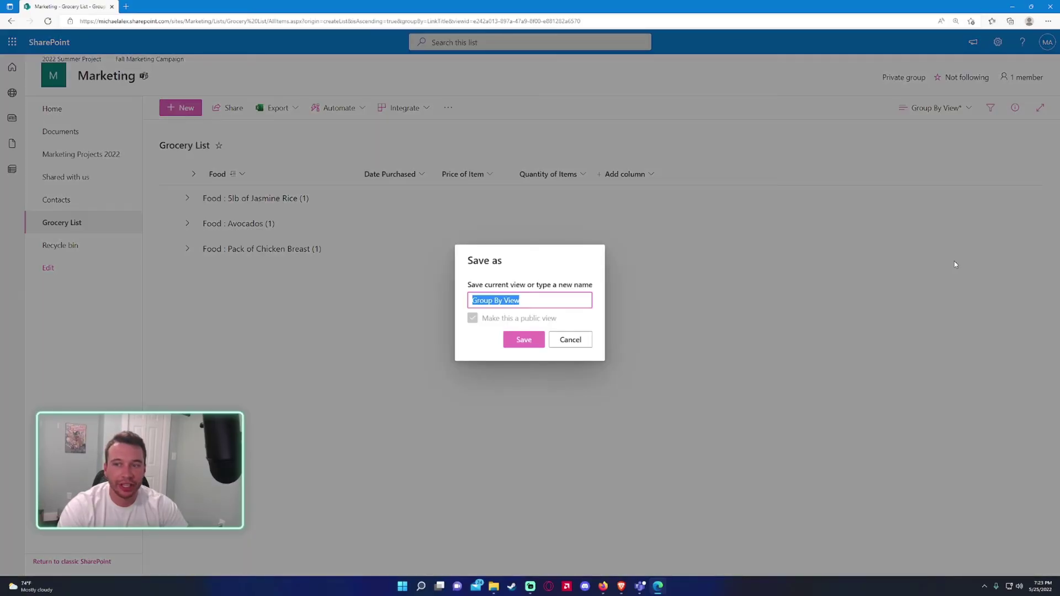
{"action": "left_click", "coordinate": [523, 339]}
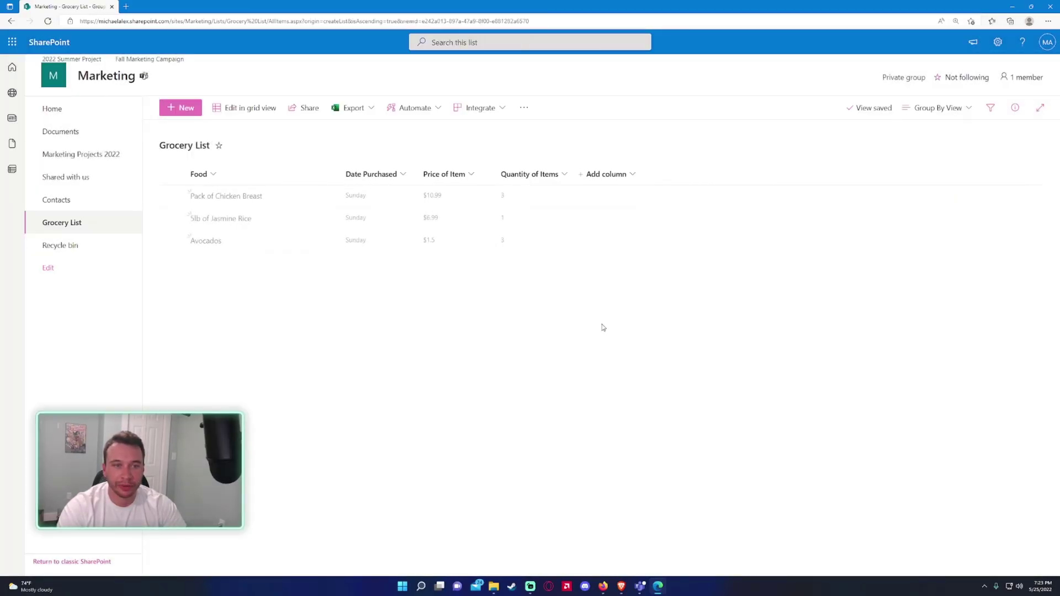
{"action": "left_click", "coordinate": [930, 107]}
{"action": "left_click", "coordinate": [933, 204]}
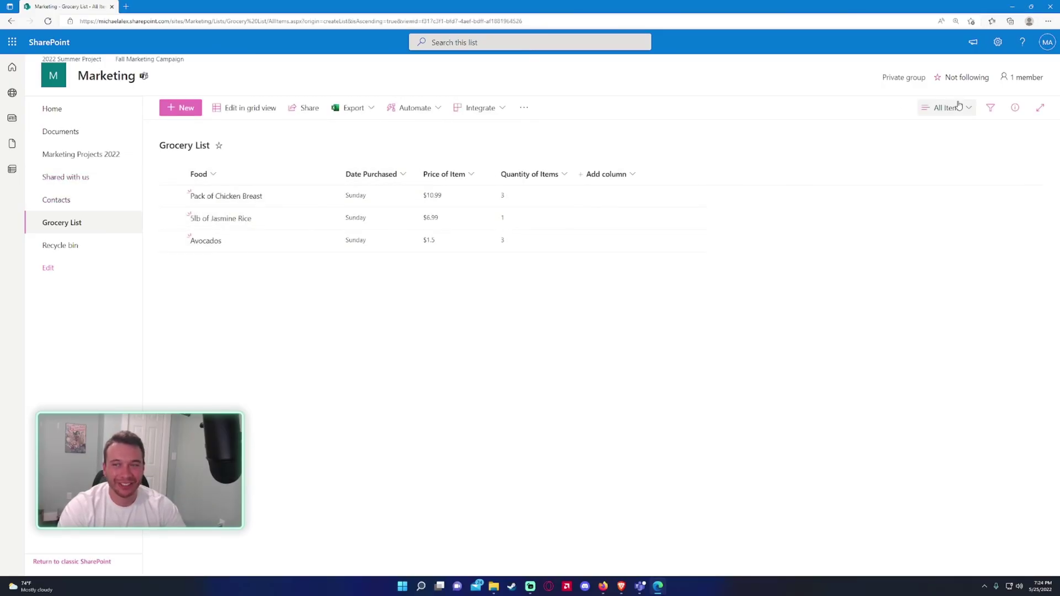
{"action": "left_click", "coordinate": [957, 109]}
{"action": "left_click", "coordinate": [962, 223]}
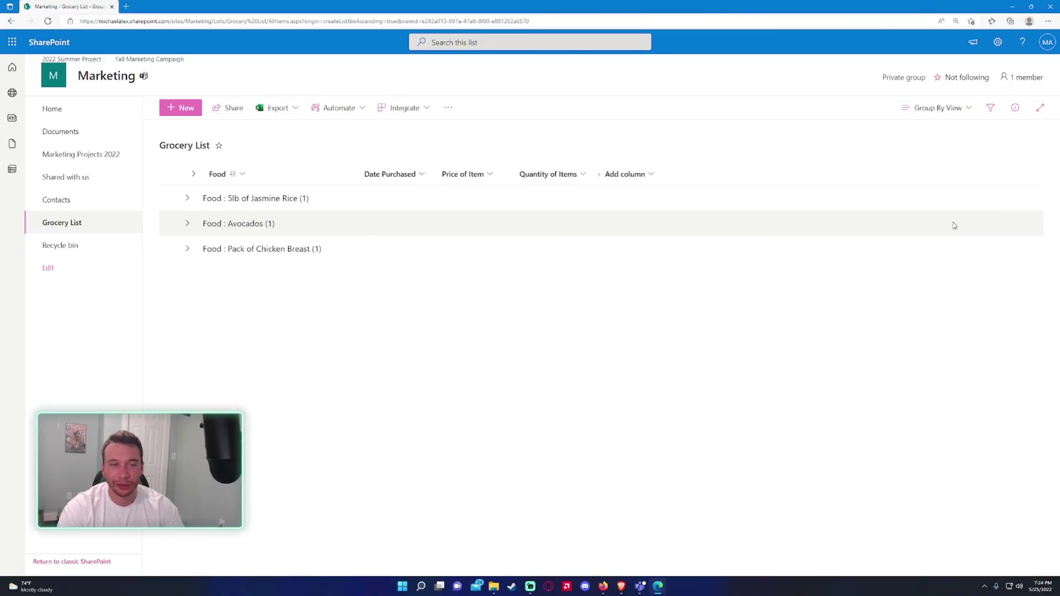
{"action": "left_click", "coordinate": [187, 204]}
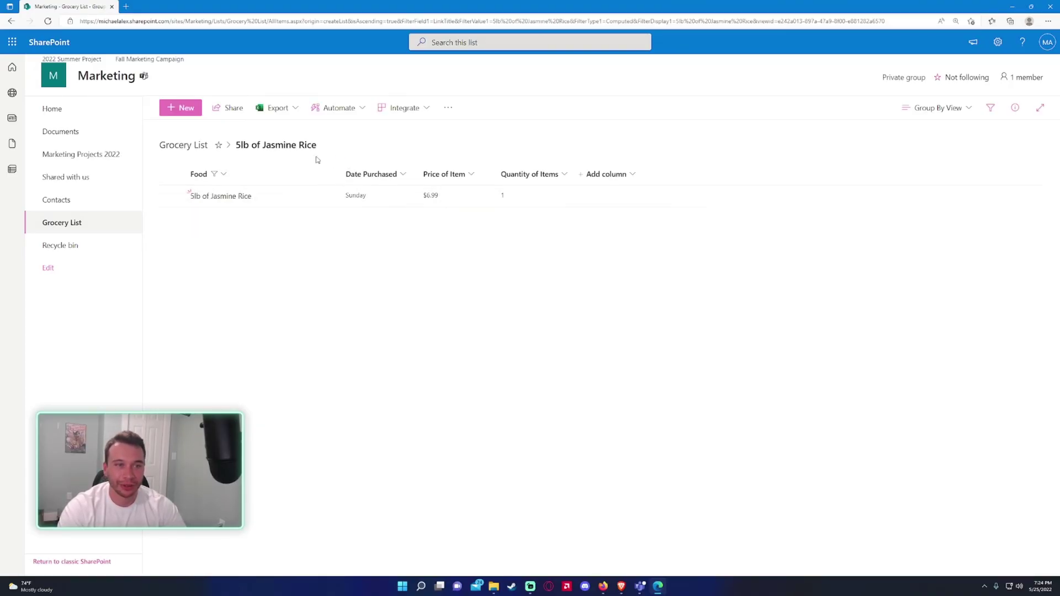
{"action": "left_click", "coordinate": [203, 146]}
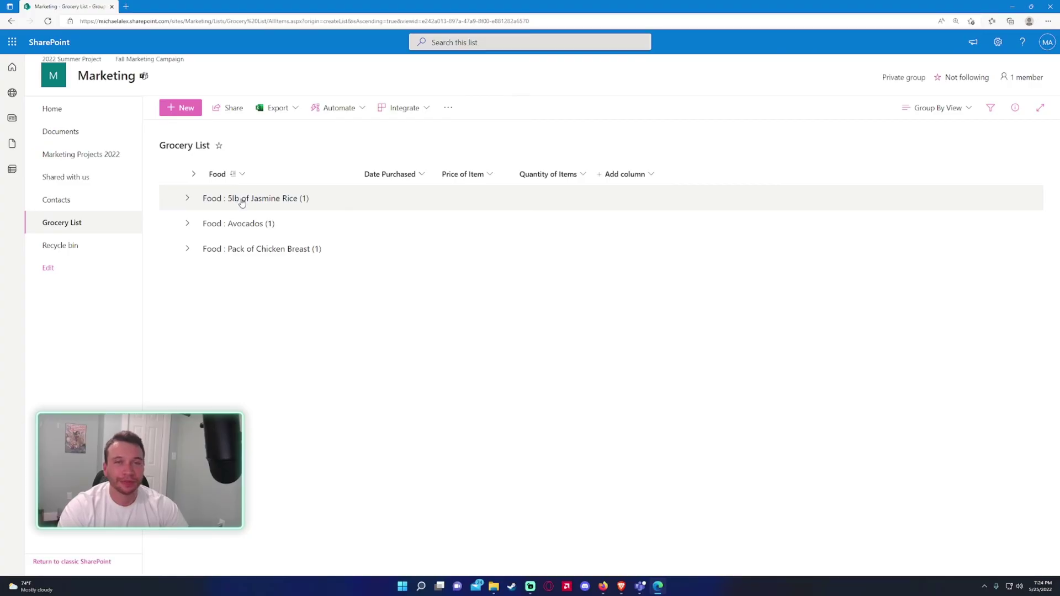
{"action": "left_click", "coordinate": [958, 106]}
{"action": "left_click", "coordinate": [940, 203]}
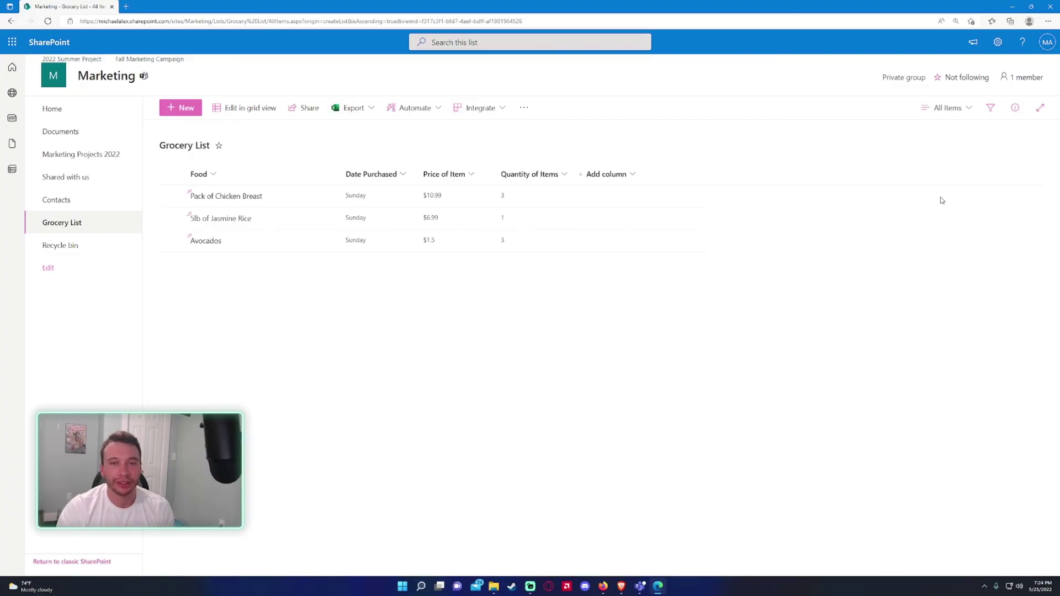
{"action": "left_click", "coordinate": [606, 174]}
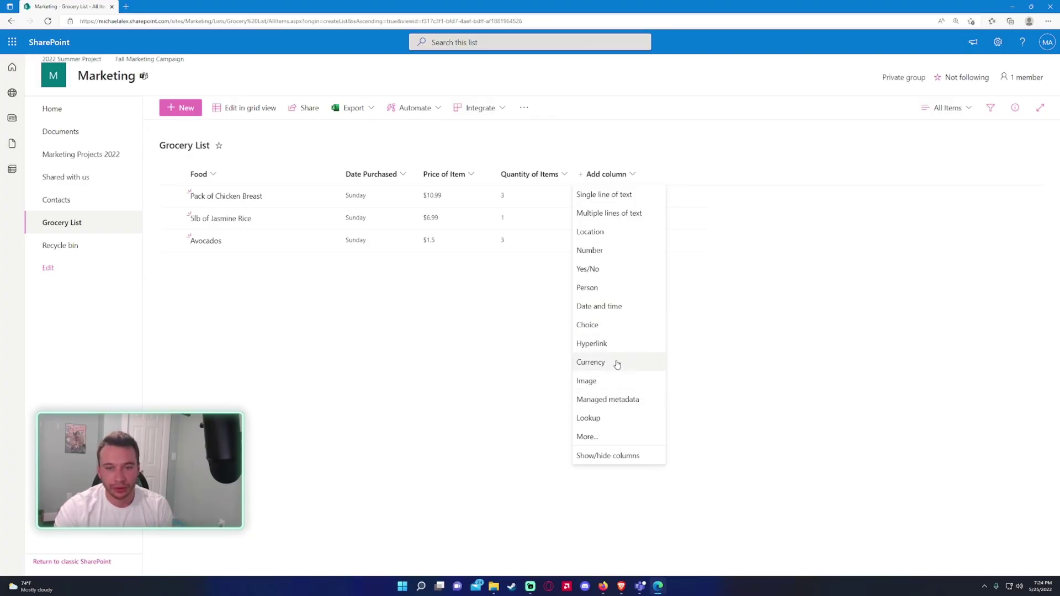
{"action": "left_click", "coordinate": [608, 444]}
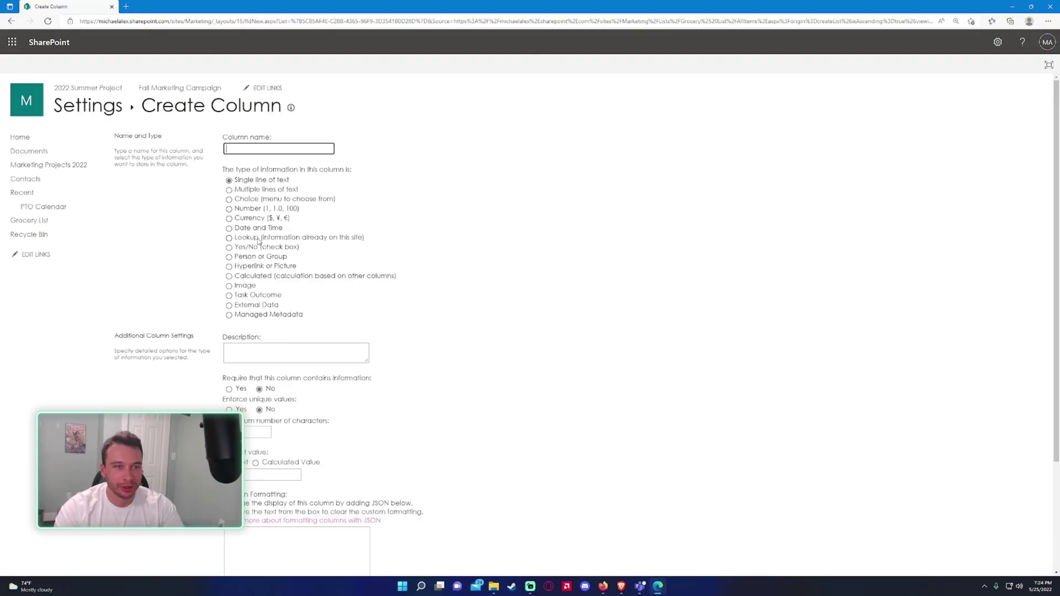
{"action": "left_click", "coordinate": [229, 276]}
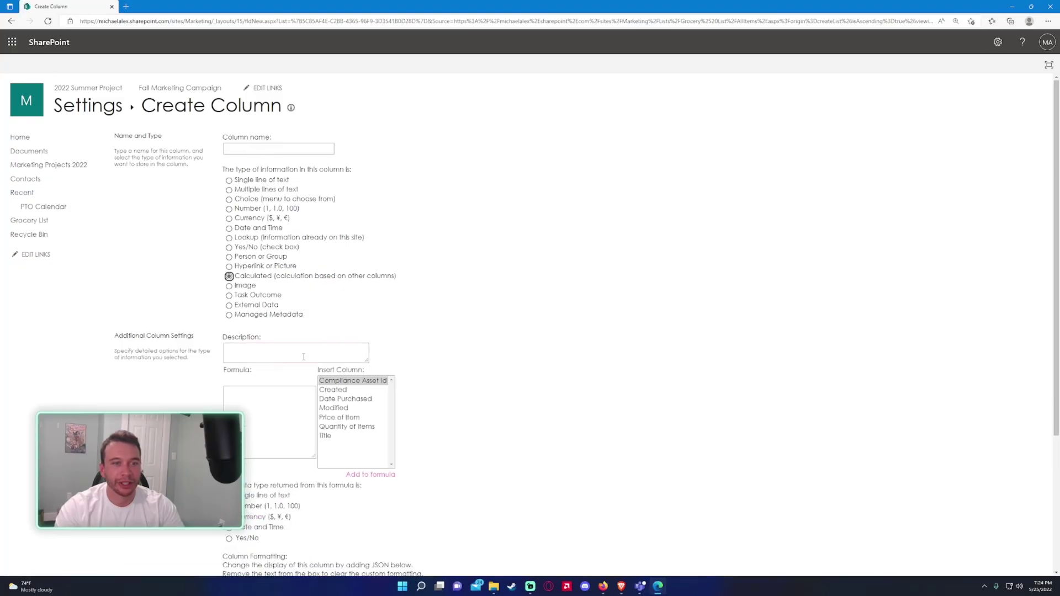
{"action": "left_click", "coordinate": [254, 414]}
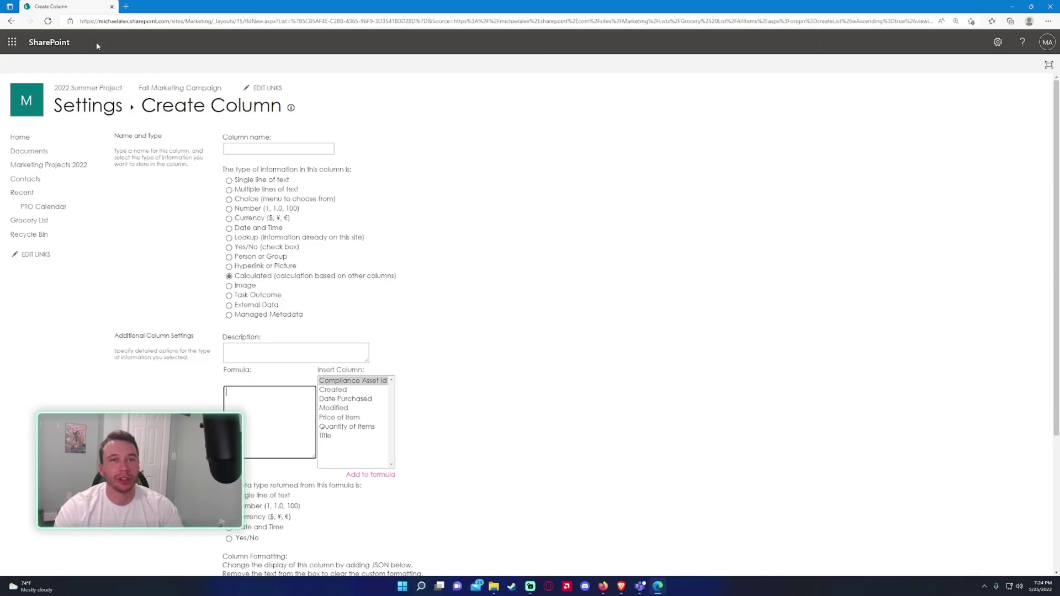
{"action": "left_click", "coordinate": [11, 21]}
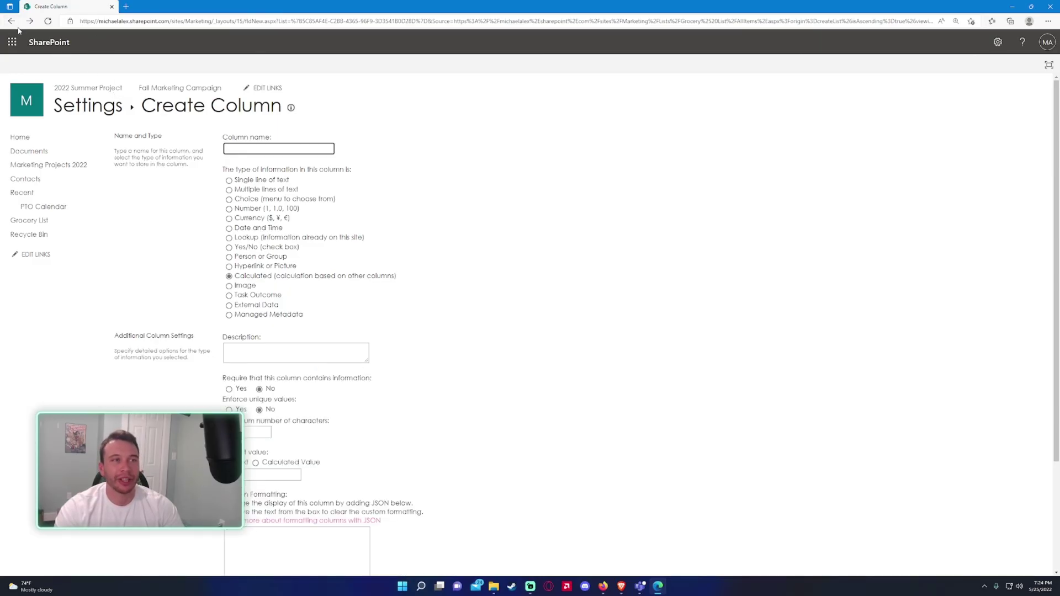
{"action": "left_click", "coordinate": [11, 21]}
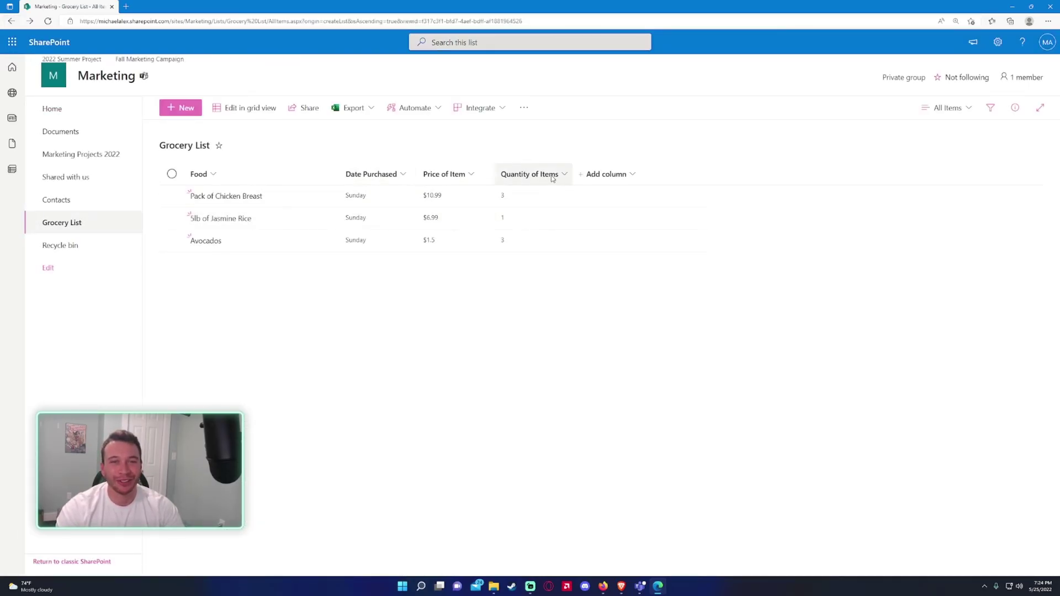